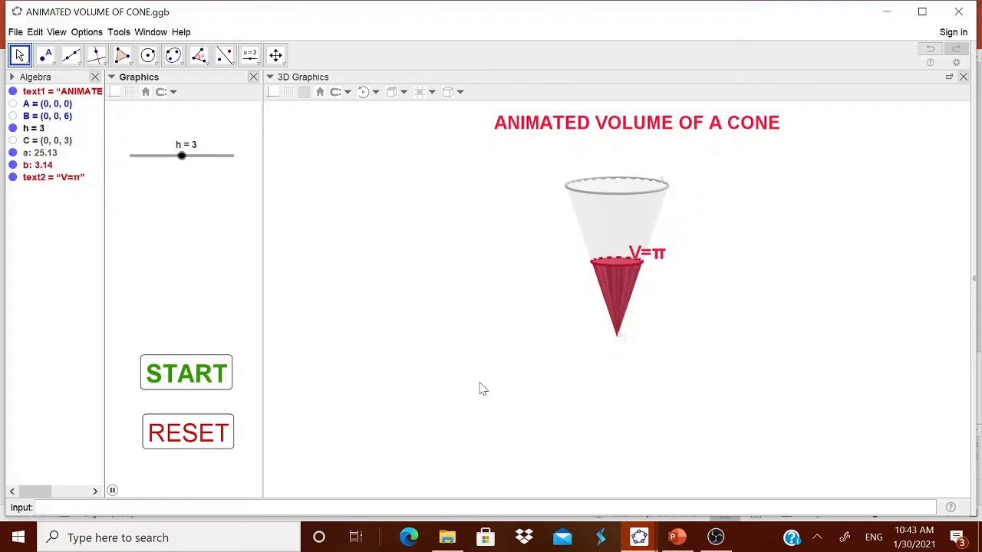
Reset the animated cone volume worksheet, play its filling animation from zero height, and reset it again.
left_click(205, 443)
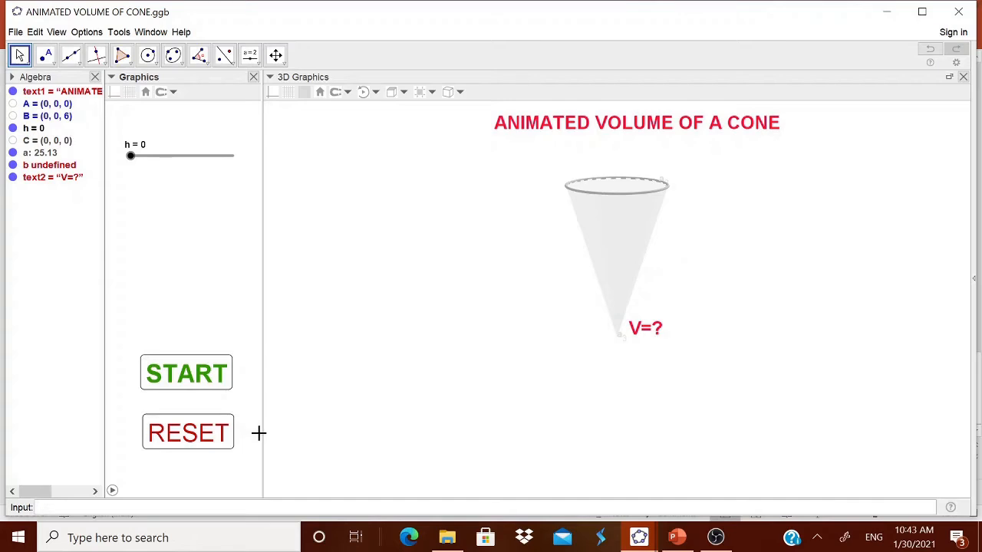
left_click(204, 373)
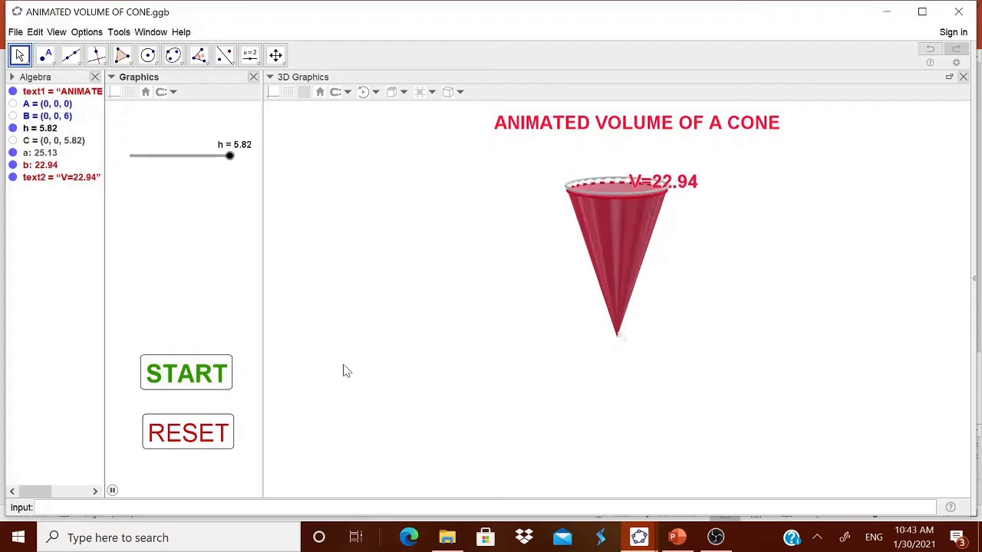
left_click(180, 441)
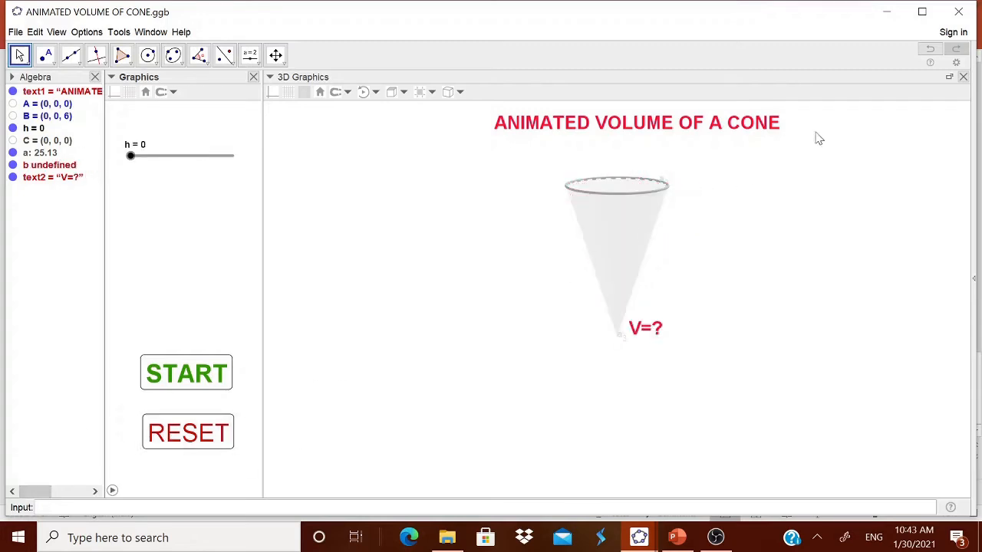
Minimize the finished cone worksheet and switch to the blank GeoGebra Classic 5 window.
left_click(888, 15)
mouse_move(639, 537)
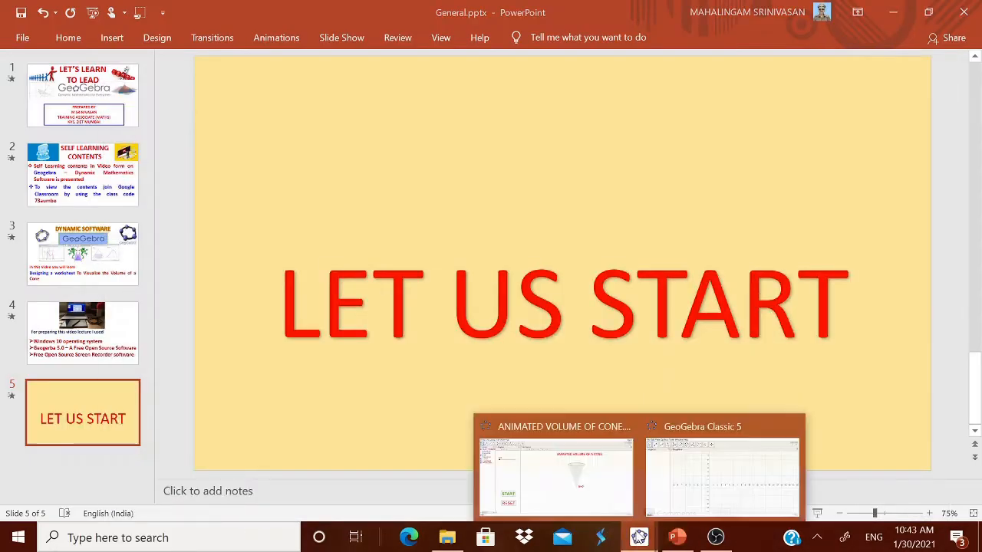
left_click(687, 491)
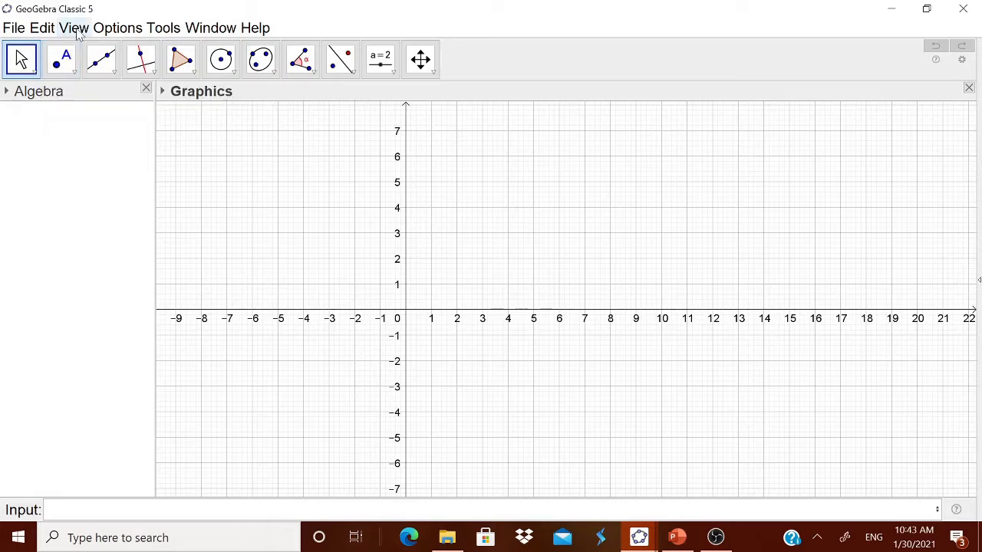
Show the 3D Graphics view and narrow the Algebra and Graphics views to give it more room.
left_click(74, 28)
left_click(121, 143)
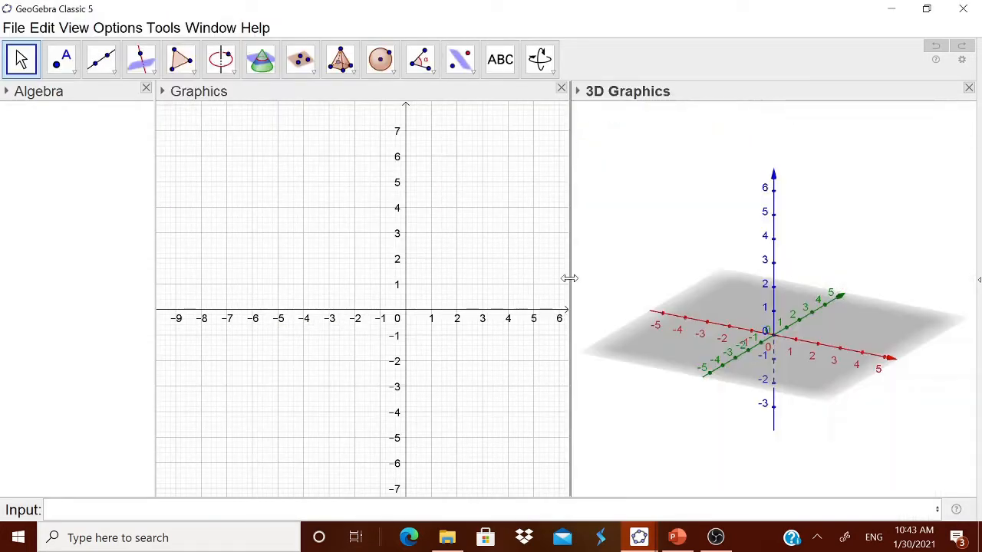
left_click_drag(568, 279, 475, 287)
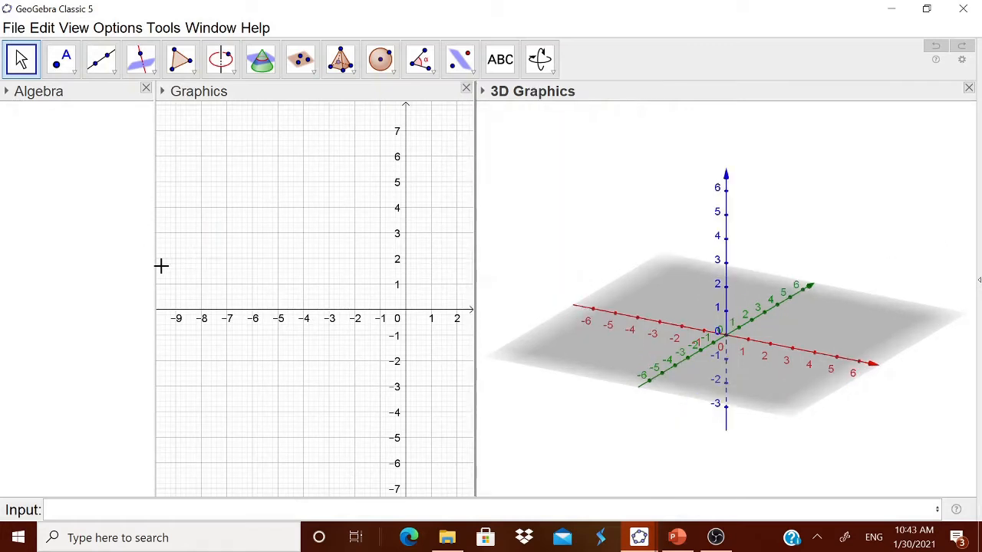
left_click_drag(155, 268, 96, 272)
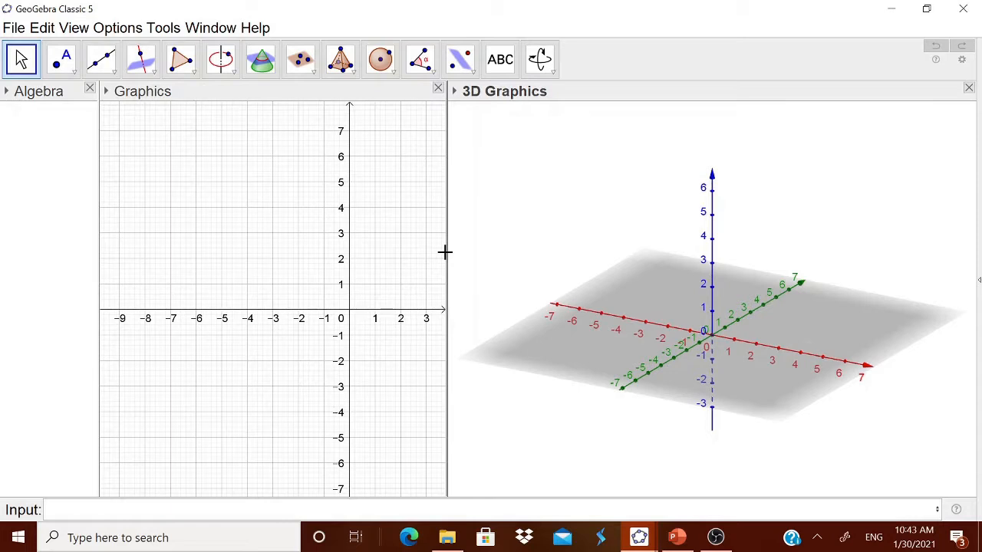
left_click_drag(446, 251, 373, 255)
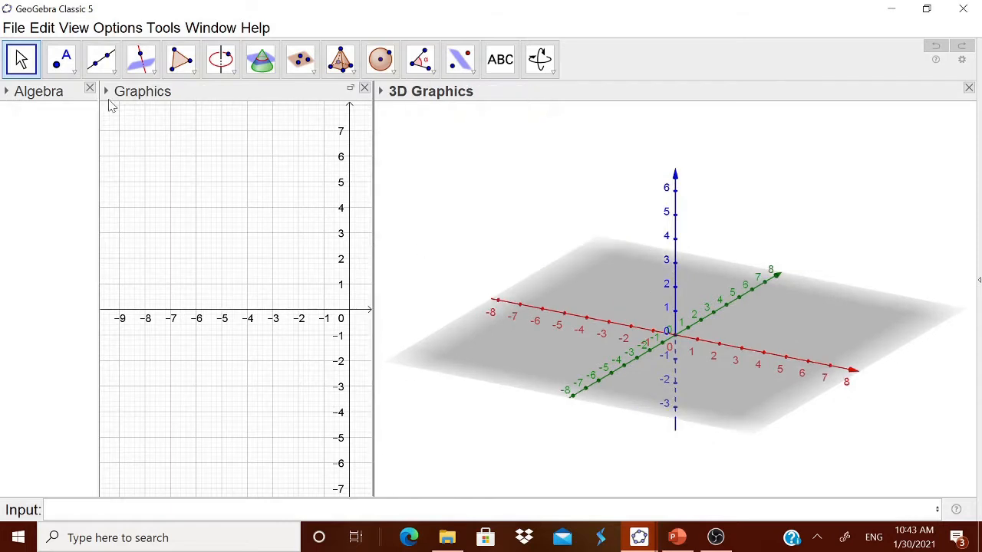
Reveal the 2D Graphics view's style options and hide its axes and grid.
left_click(108, 93)
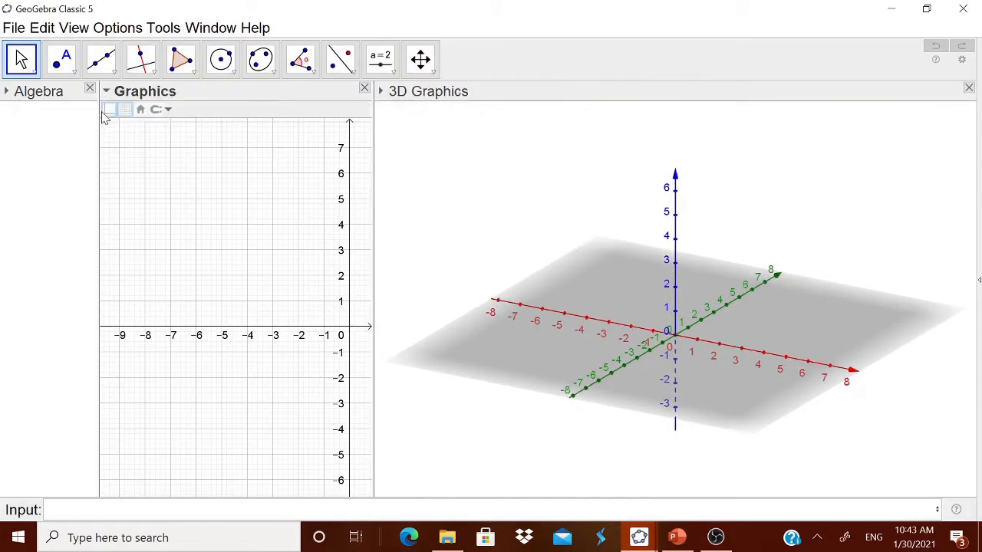
left_click(110, 109)
left_click(125, 110)
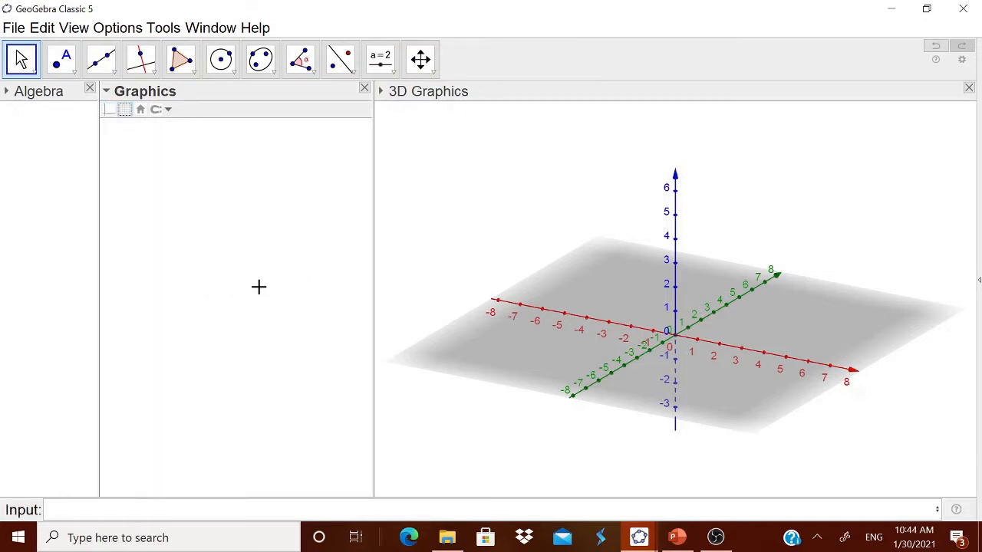
Create two points in space at (0,0,0) and (0,0,6).
left_click(128, 505)
type("(0,0,0")
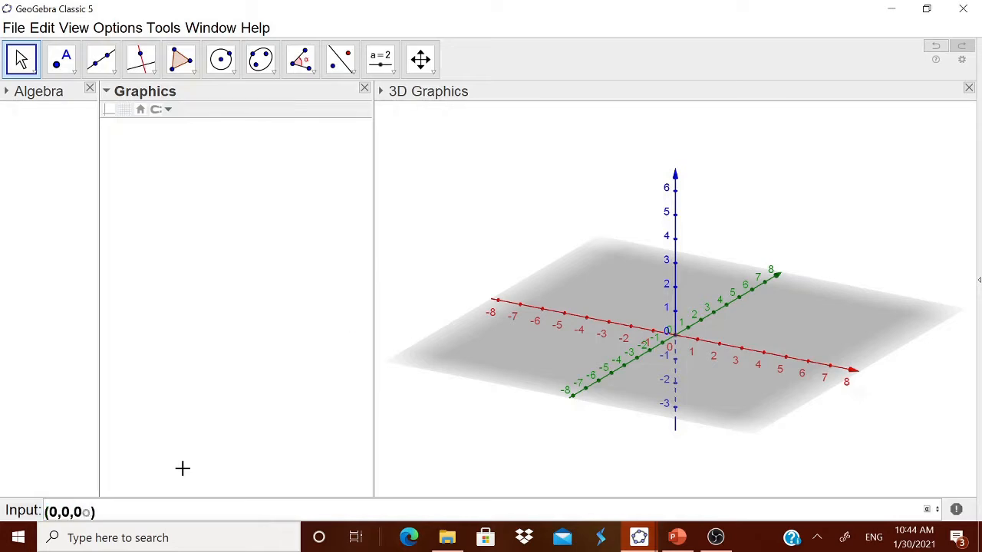
key("Return")
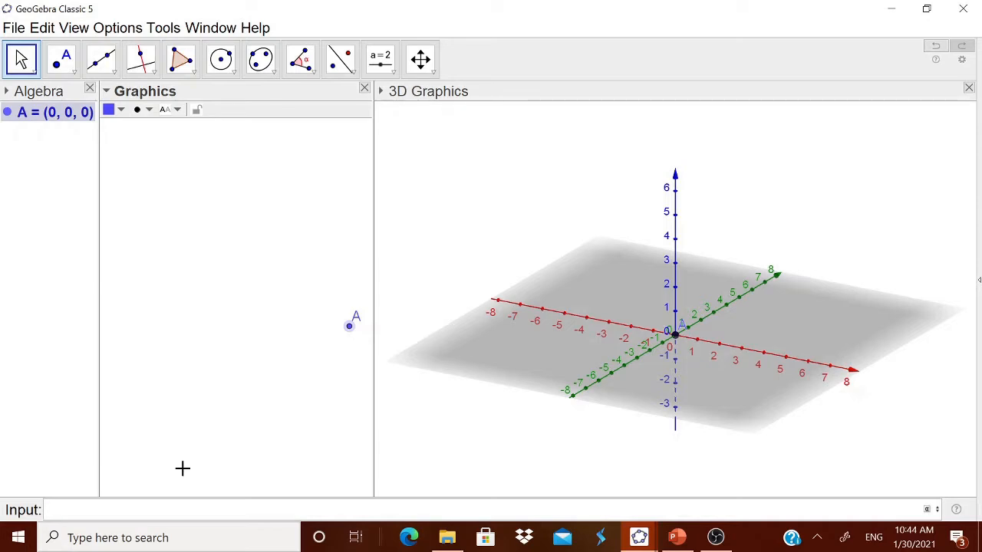
type("(0,0,6")
key("Return")
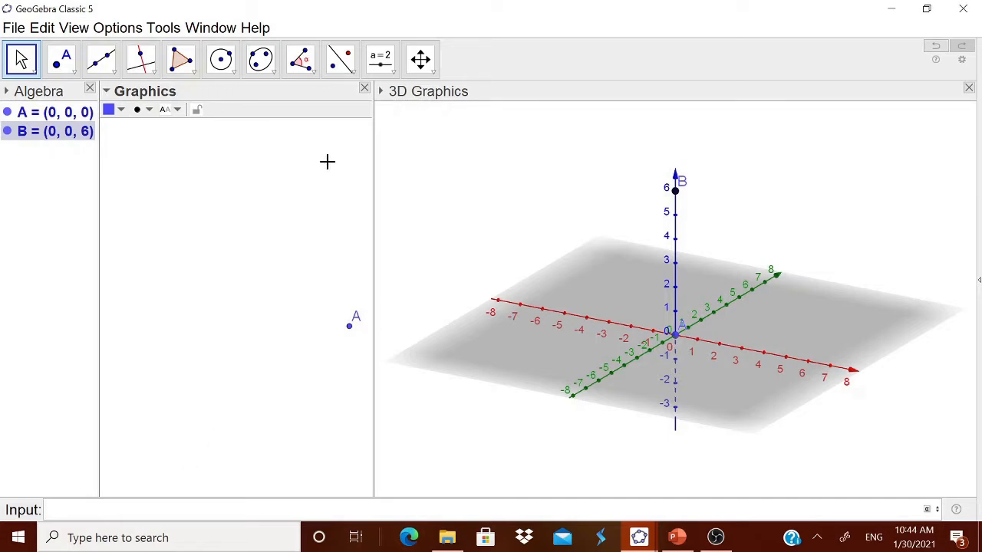
Construct a cone with the Cone tool, using point B as base centre and point A as apex, and confirm its radius.
left_click(452, 177)
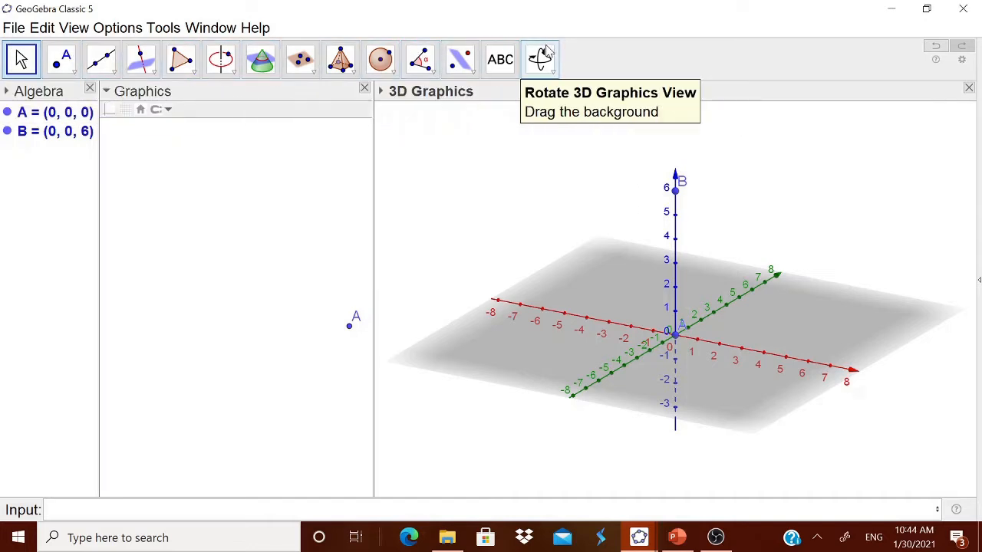
left_click(177, 197)
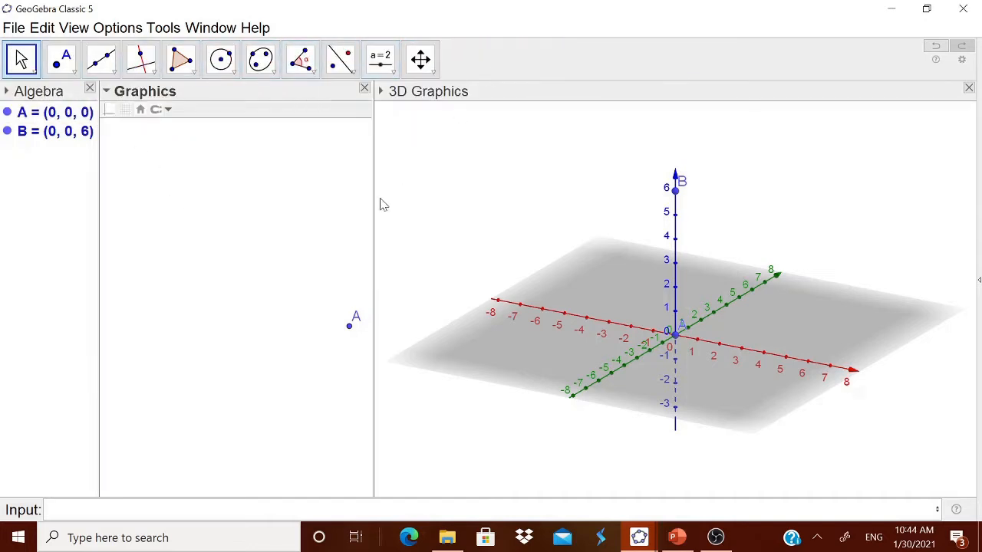
left_click(431, 247)
left_click(352, 75)
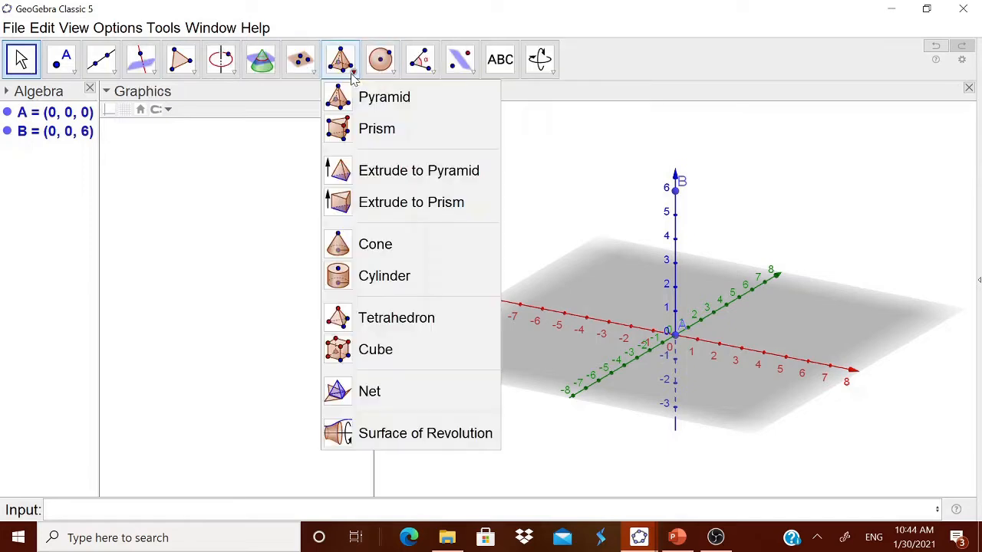
left_click(401, 245)
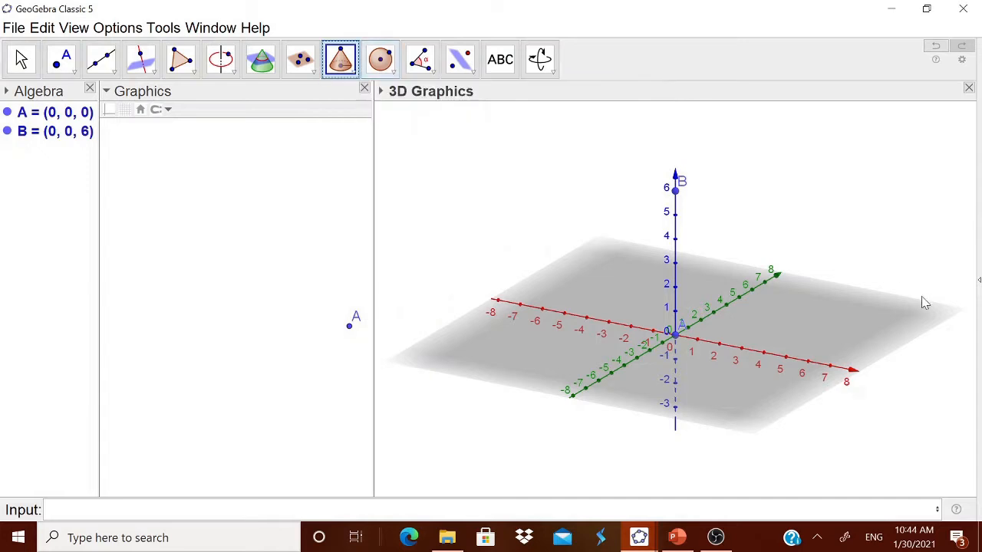
left_click(676, 193)
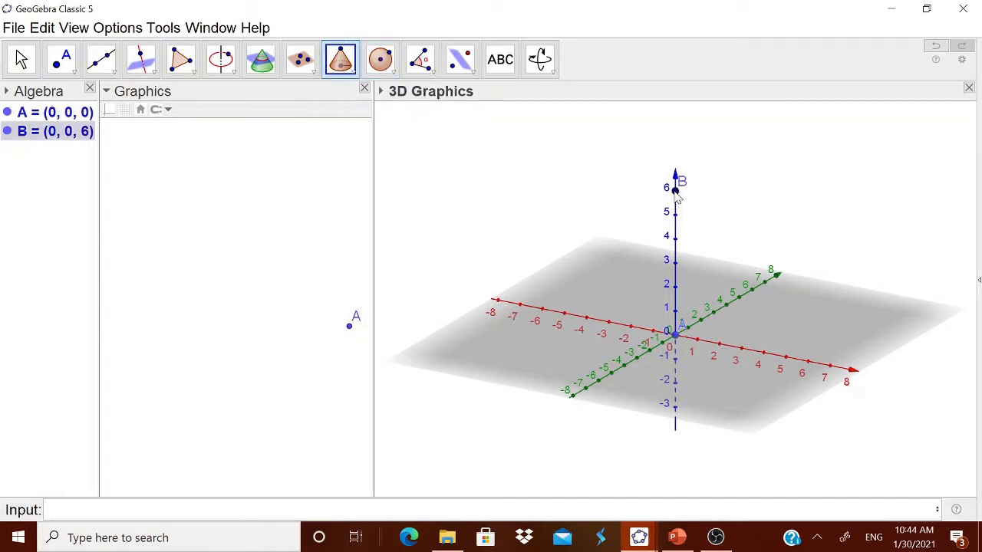
left_click(676, 338)
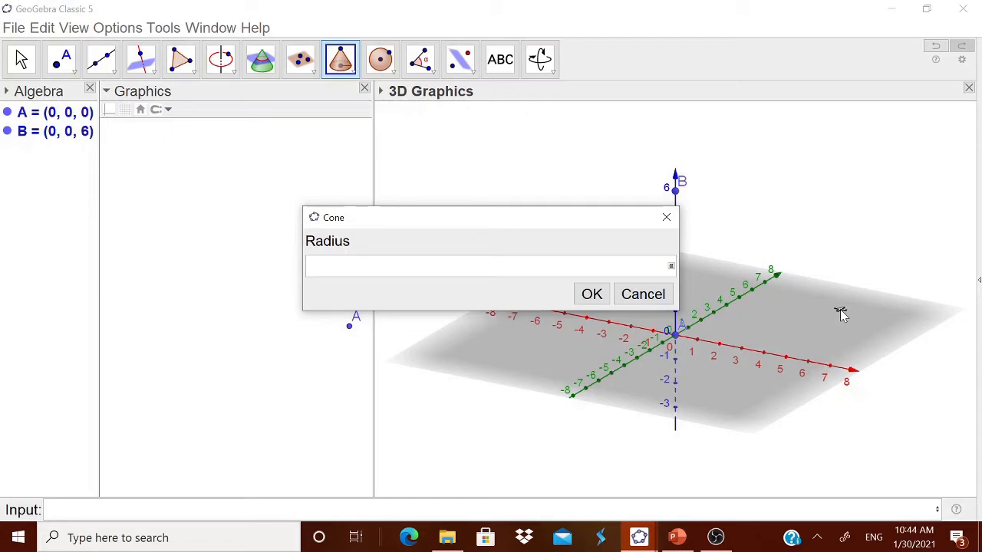
key("Return")
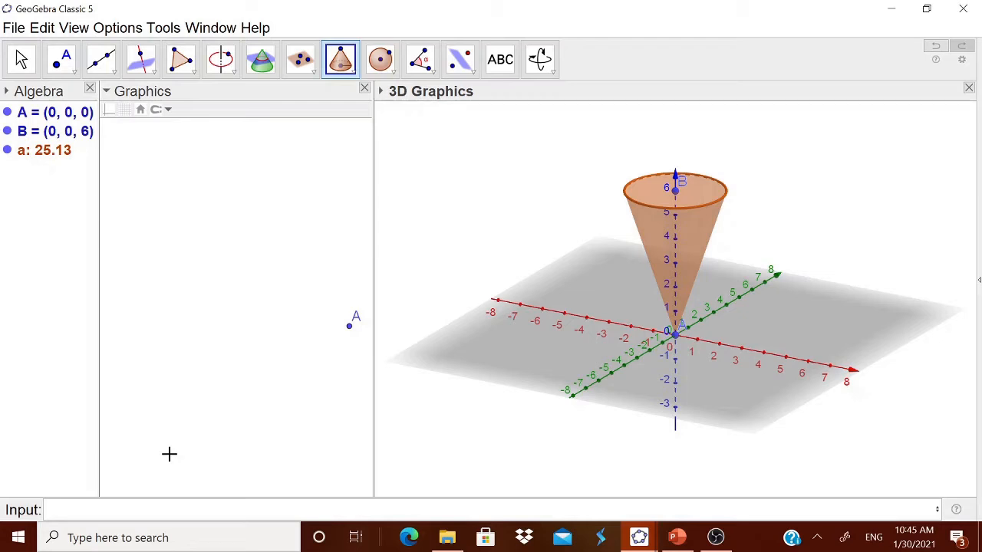
Add an integer slider n with minimum 1, maximum 6 and increment 1 near the top of the 2D Graphics view.
left_click(223, 324)
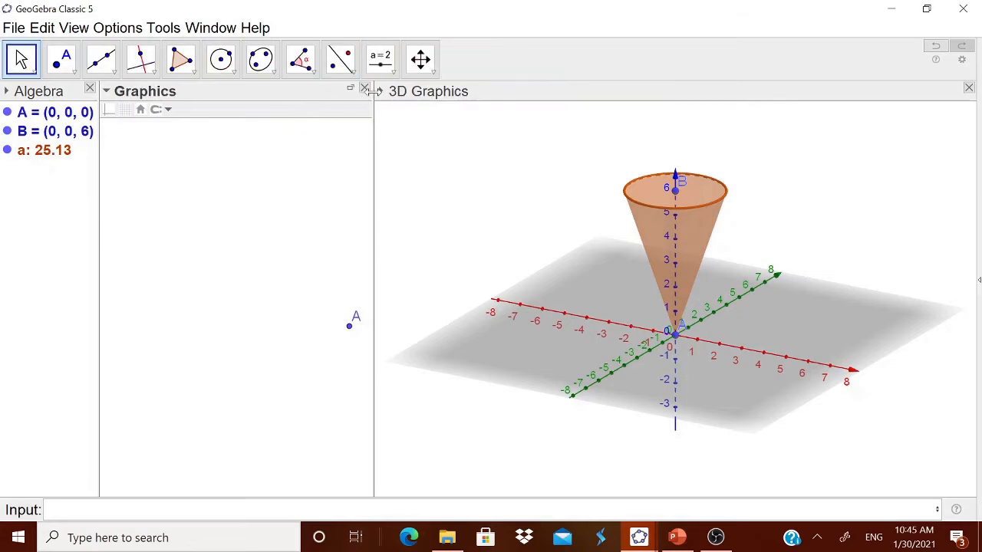
left_click(393, 72)
left_click(395, 98)
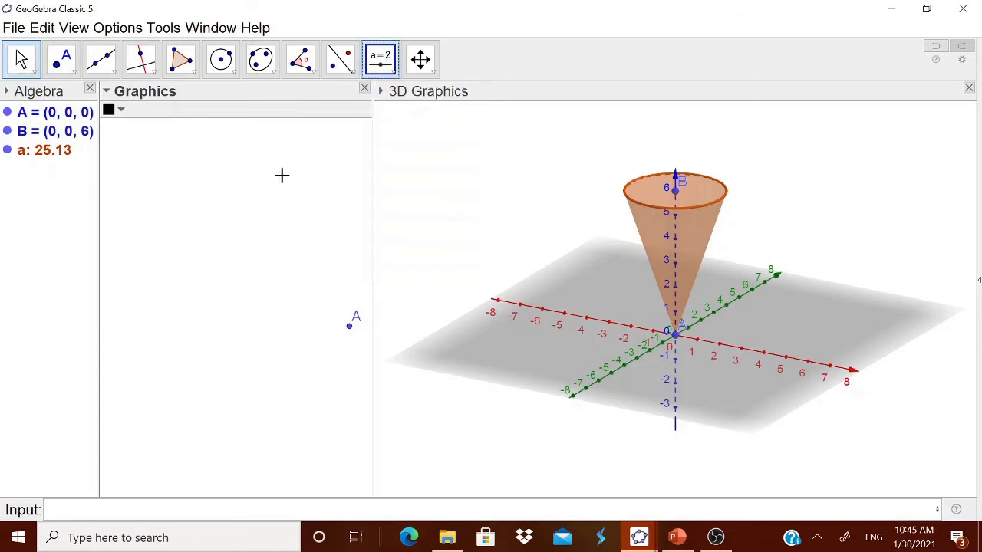
left_click(270, 178)
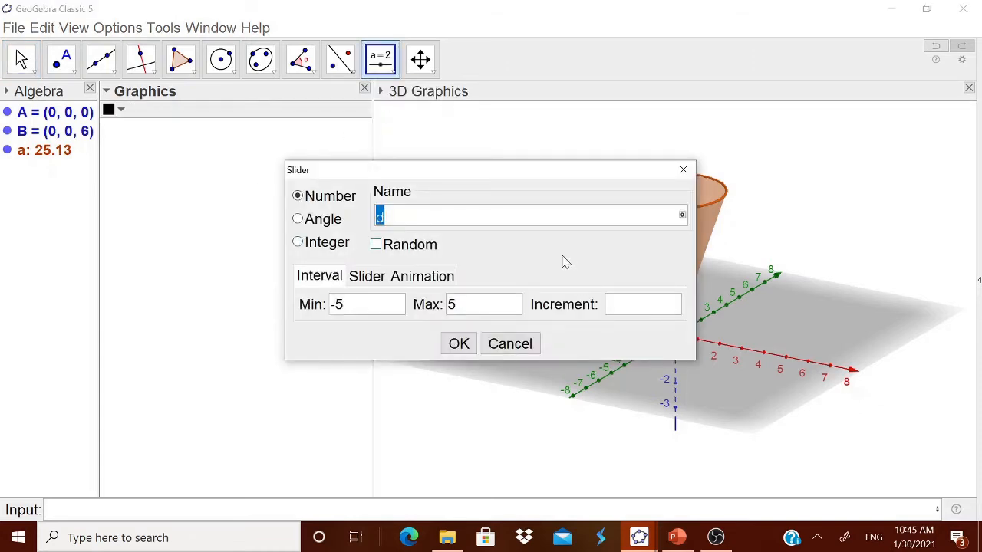
left_click(319, 245)
left_click(474, 313)
left_click_drag(473, 312, 444, 313)
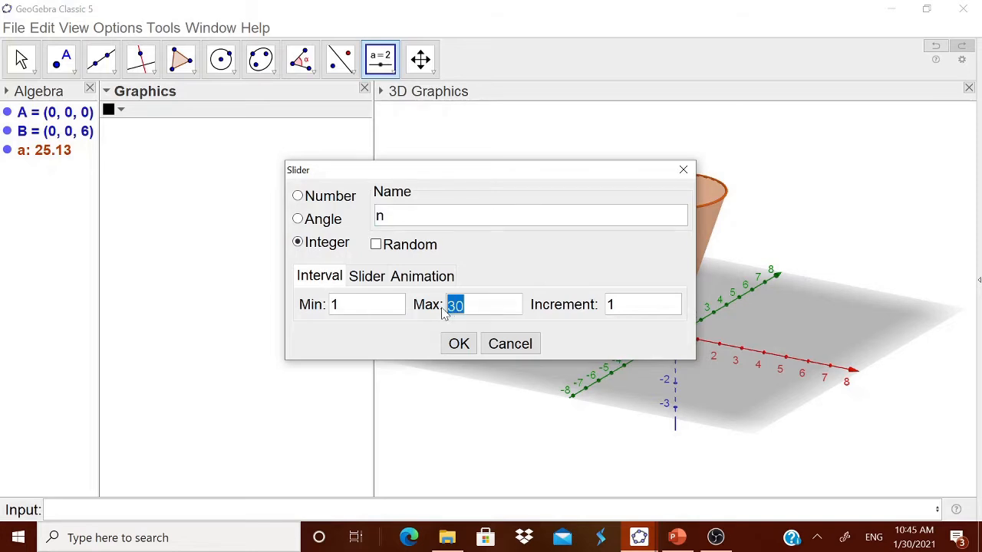
type("10")
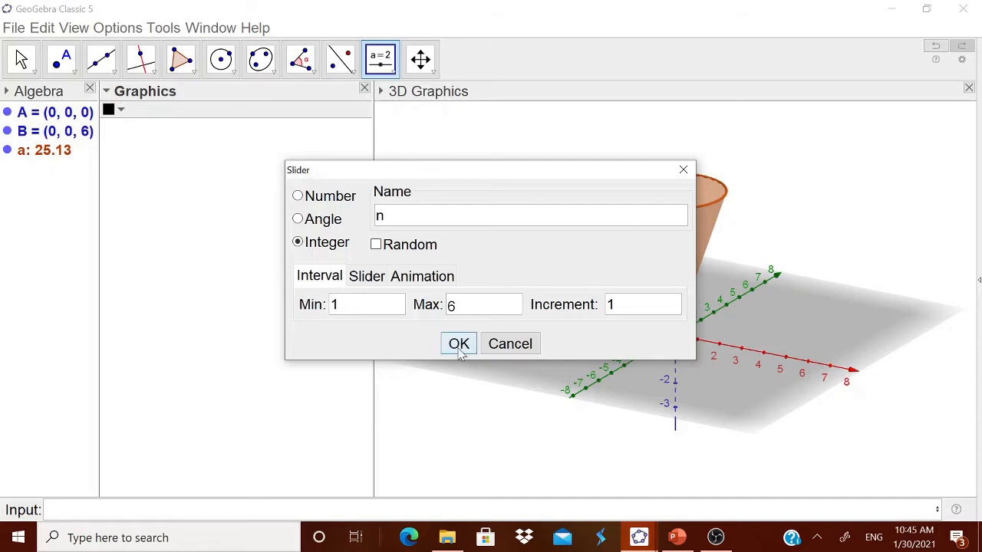
left_click(458, 345)
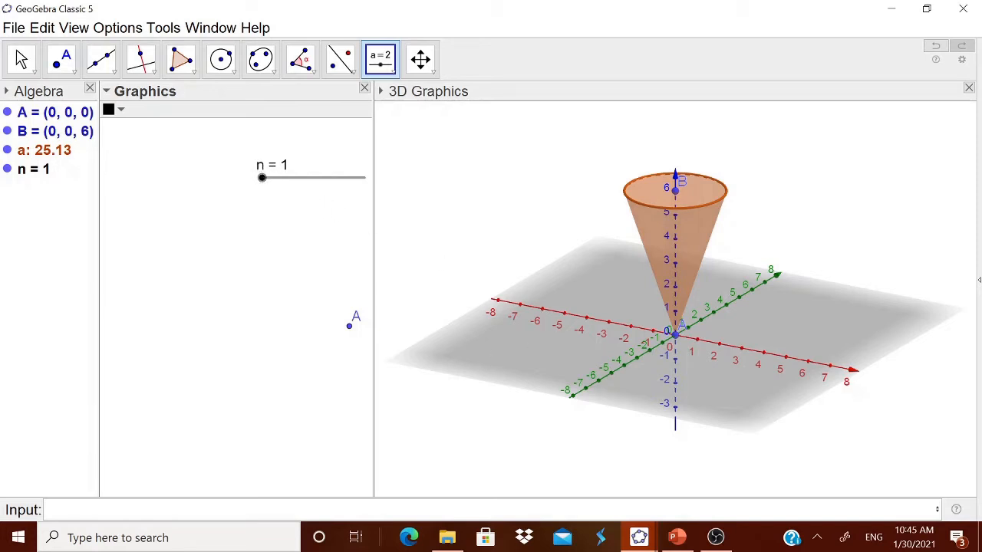
Create the slider-driven point (0,0,n) and set the slider n to 3.
type("(0,0,n")
key("Return")
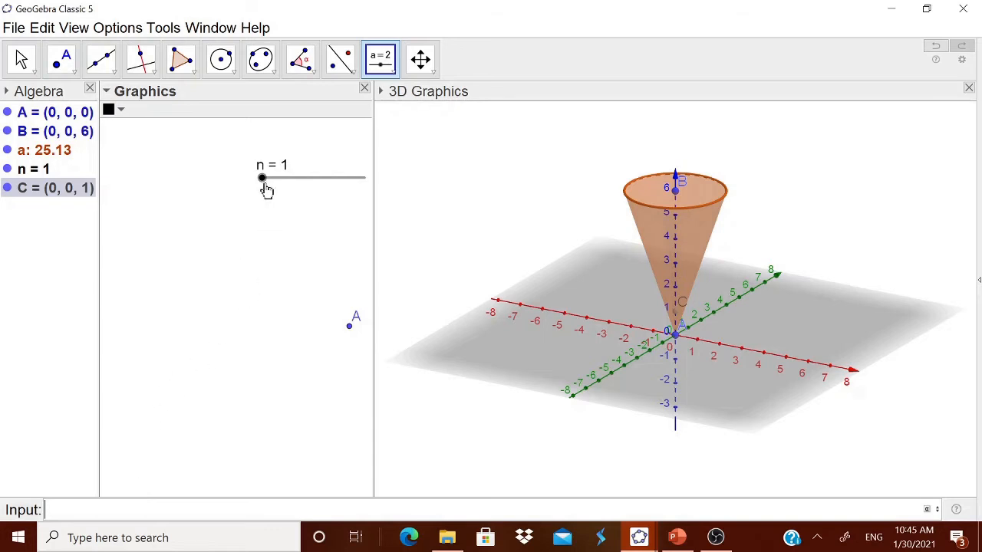
left_click_drag(266, 191, 307, 199)
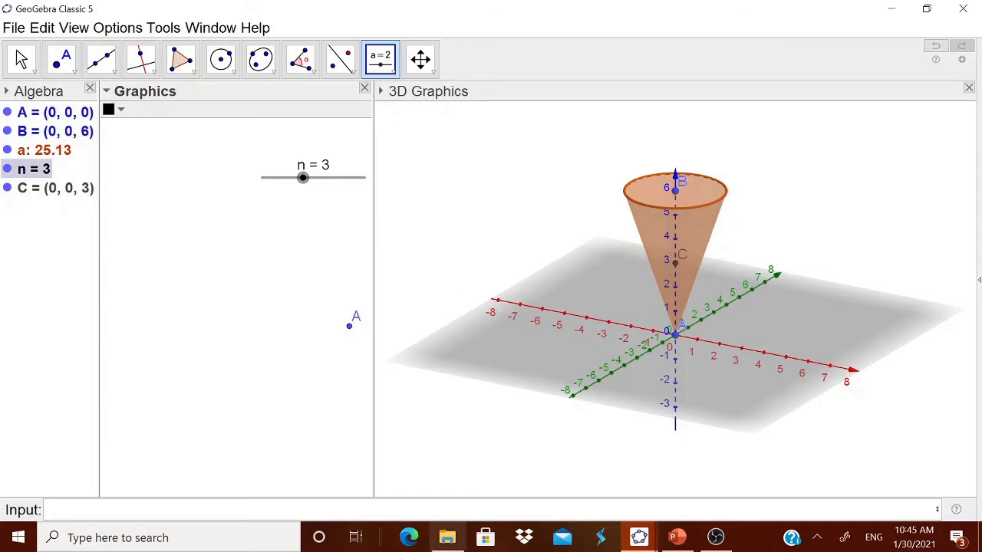
Hide the axes and the base plane in the 3D Graphics view.
right_click(538, 280)
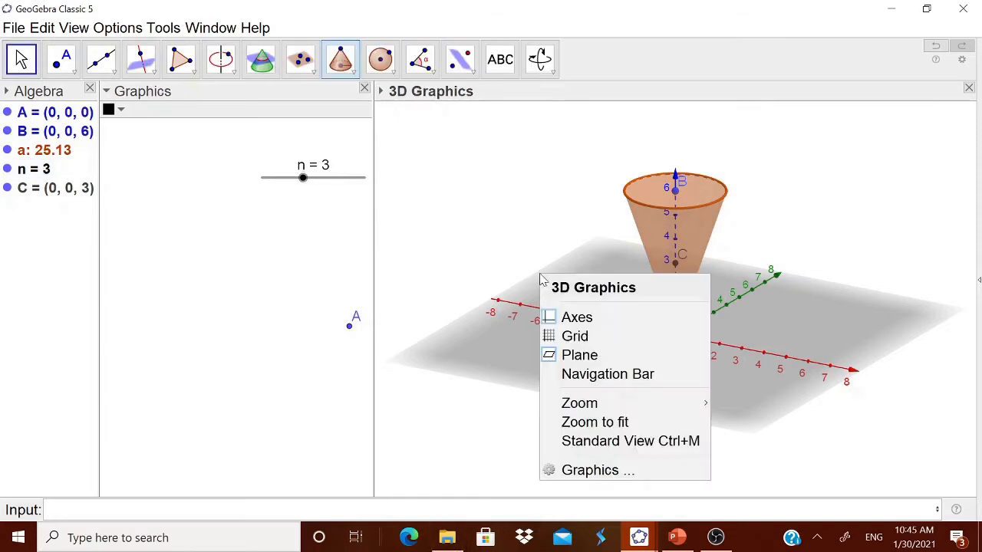
left_click(558, 315)
right_click(556, 311)
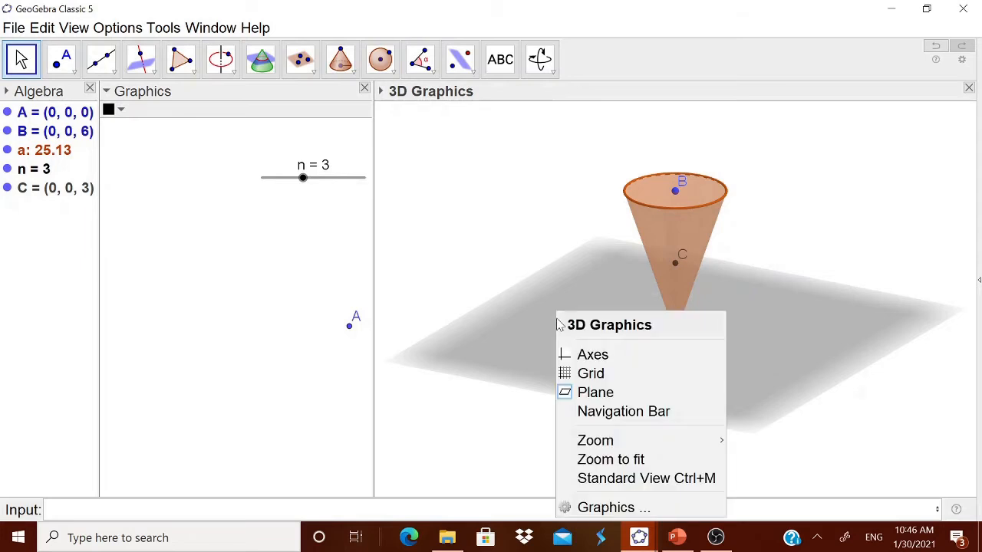
left_click(580, 392)
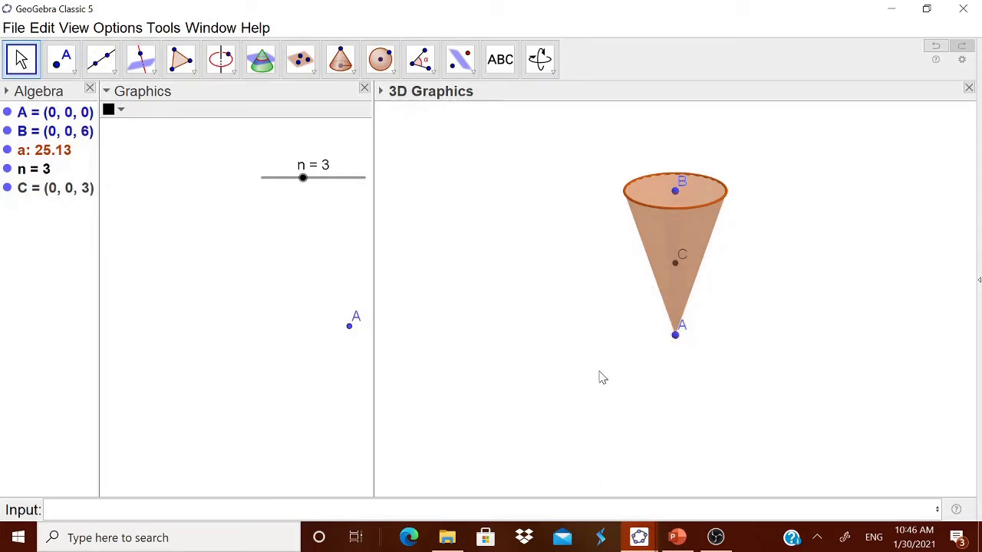
Move point A's label to just below the cone's apex in the 3D Graphics view.
left_click(686, 354)
left_click(524, 343)
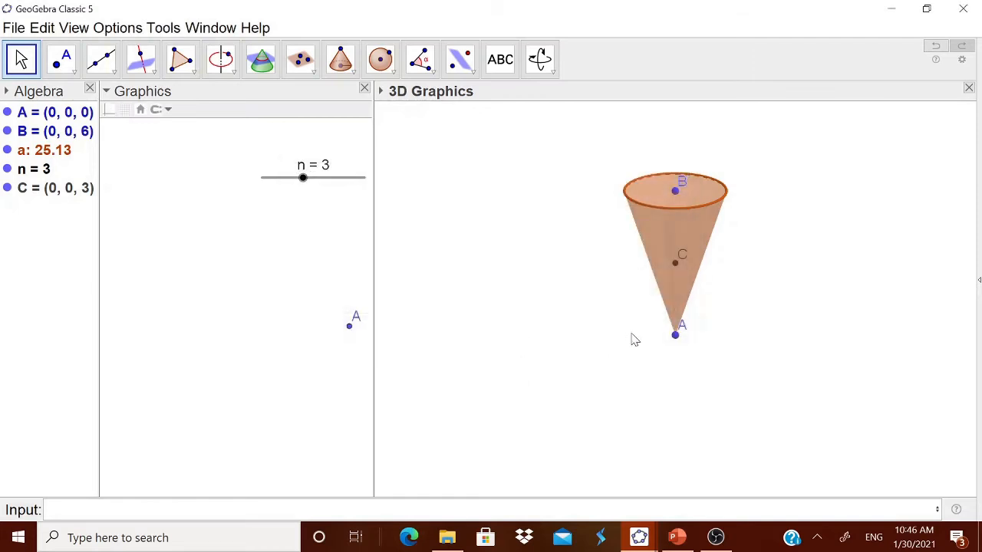
left_click_drag(692, 322, 674, 362)
Create an inner cone with base centre C, apex A and radius n/3 in the 3D Graphics view.
left_click(352, 72)
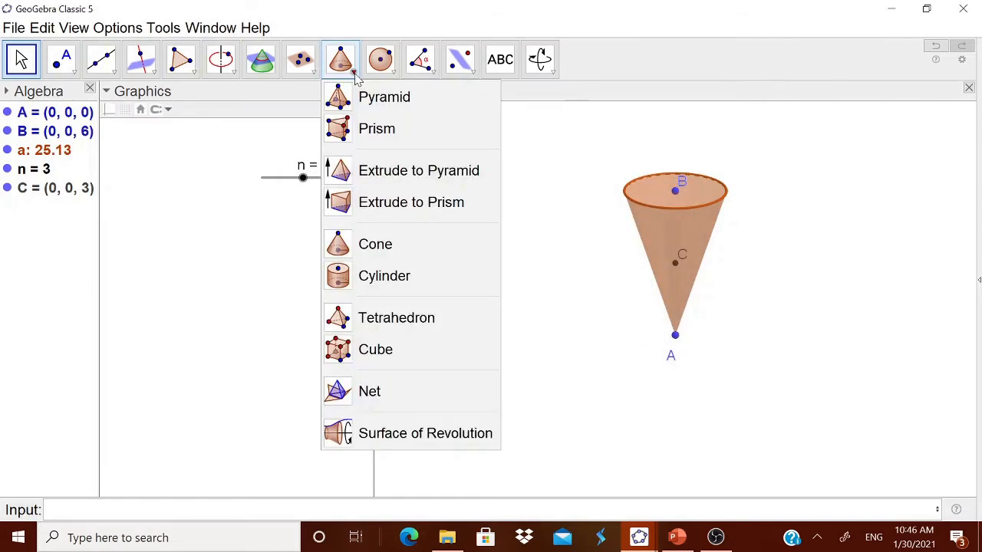
left_click(381, 247)
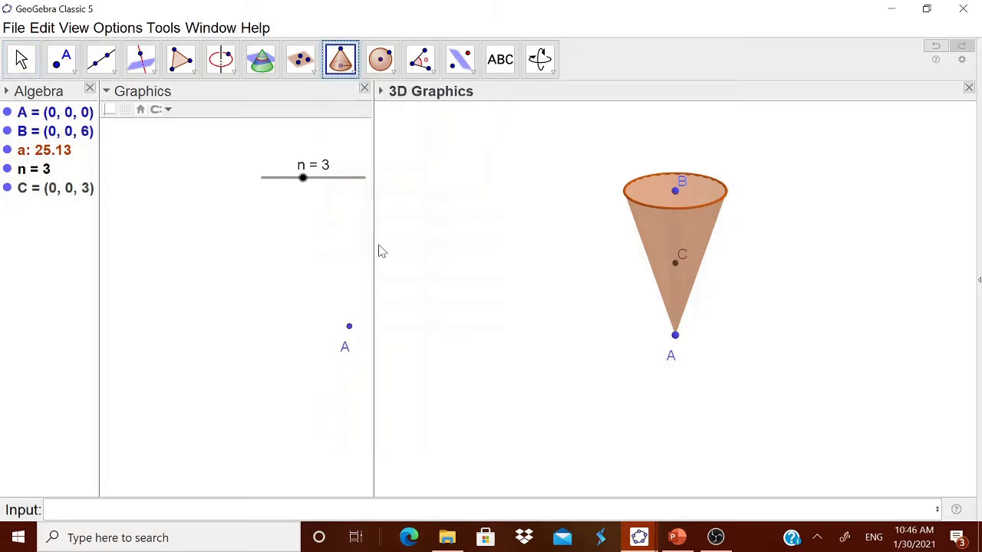
left_click(674, 264)
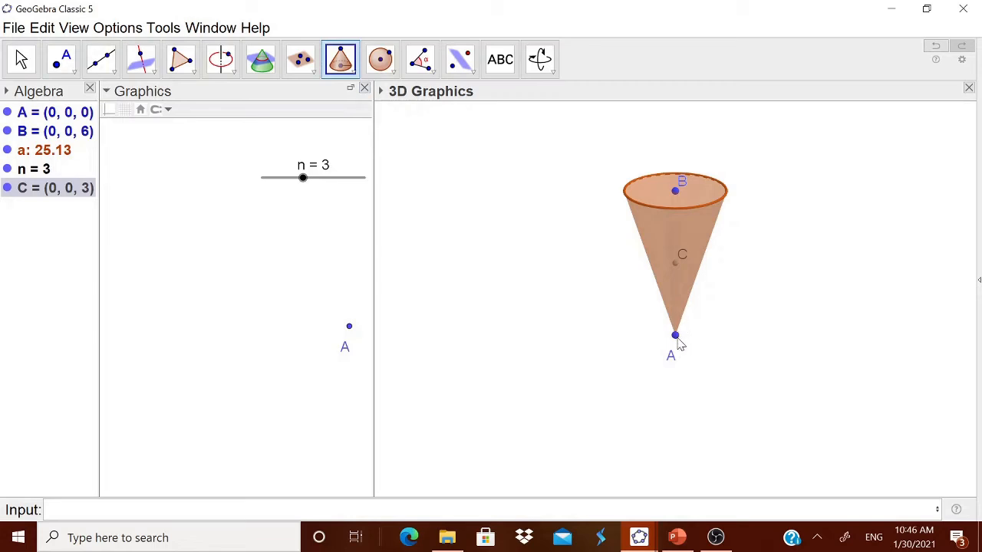
left_click(675, 337)
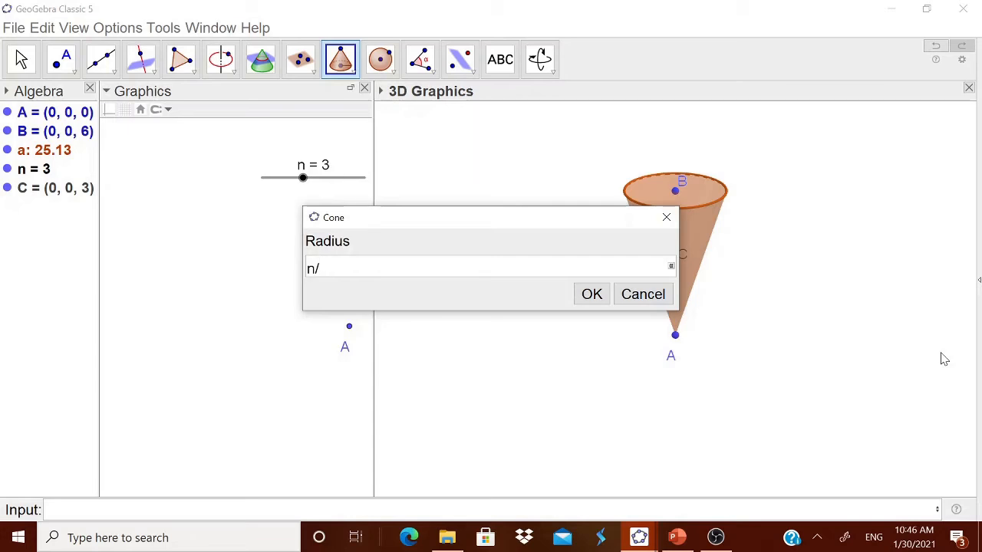
type("3")
key("Return")
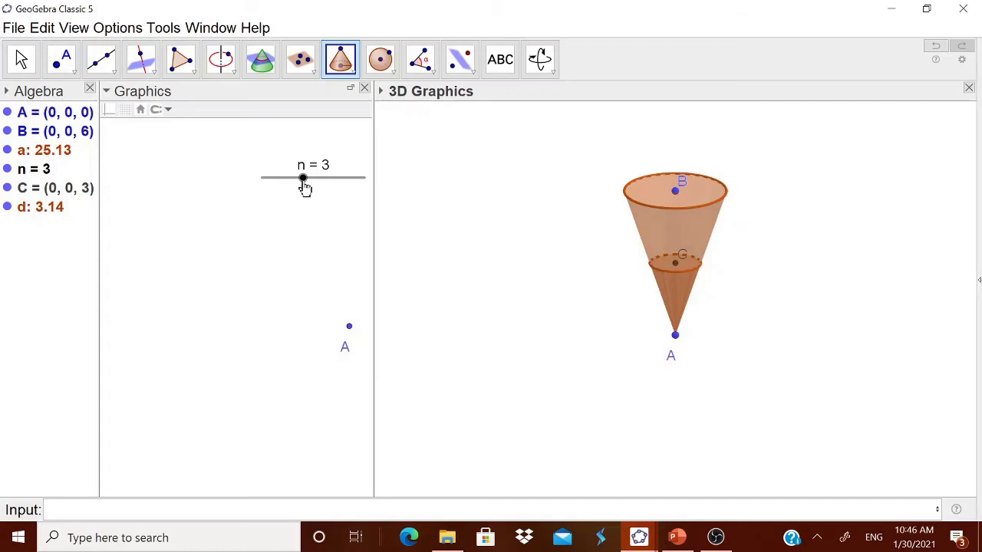
mouse_move(303, 183)
left_mouse_down()
mouse_move(365, 181)
mouse_move(304, 179)
left_mouse_up()
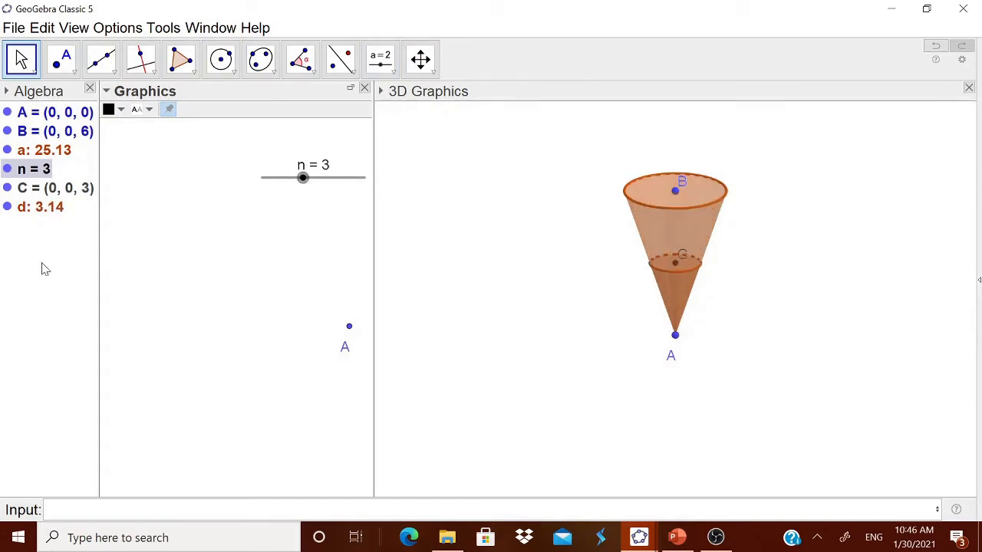
Colour the outer cone a white and lower its opacity to about 10.
right_click(59, 152)
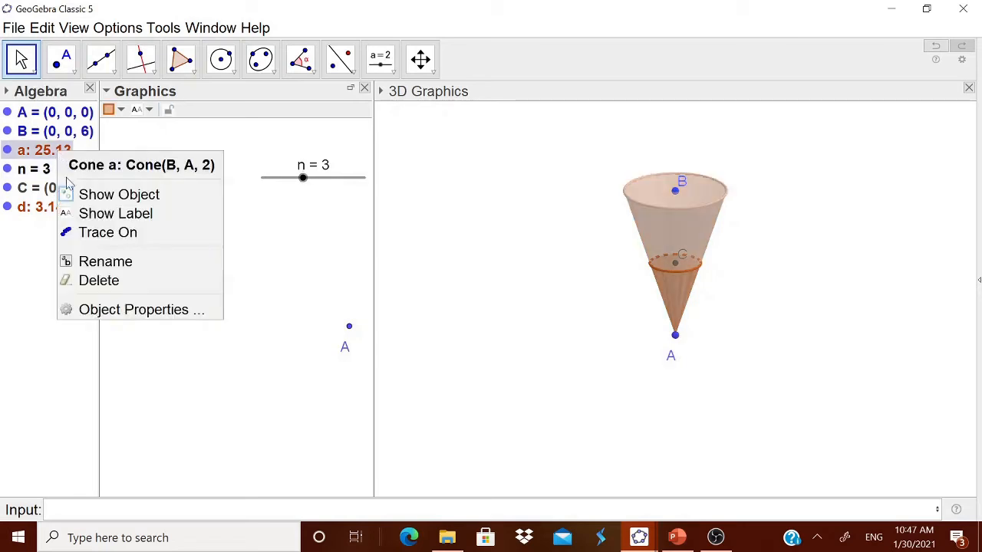
left_click(105, 309)
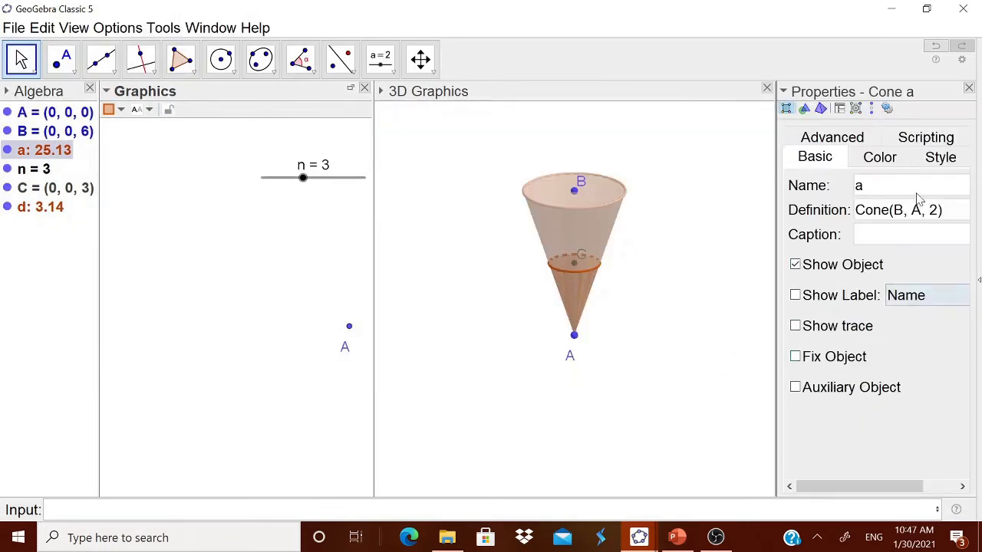
left_click(880, 157)
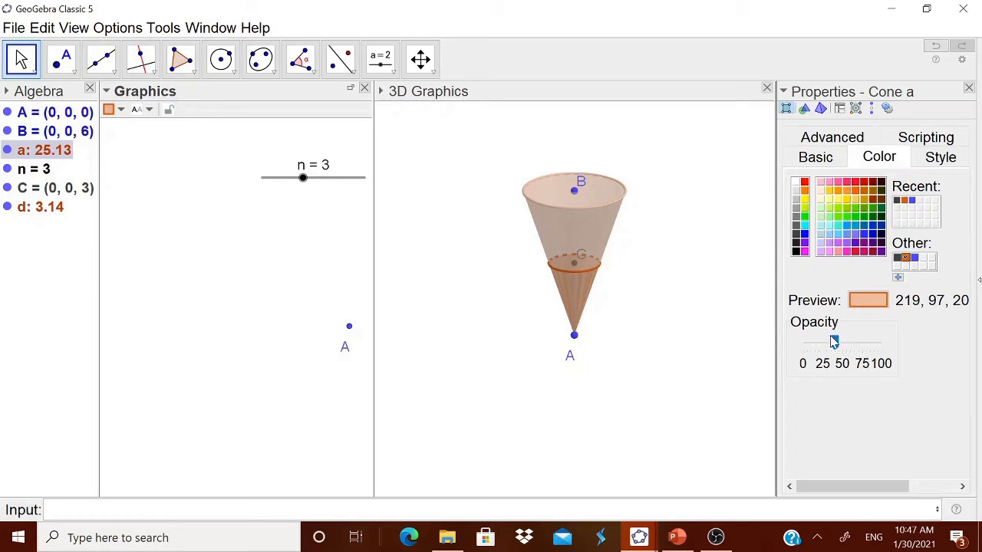
left_click_drag(833, 342, 814, 346)
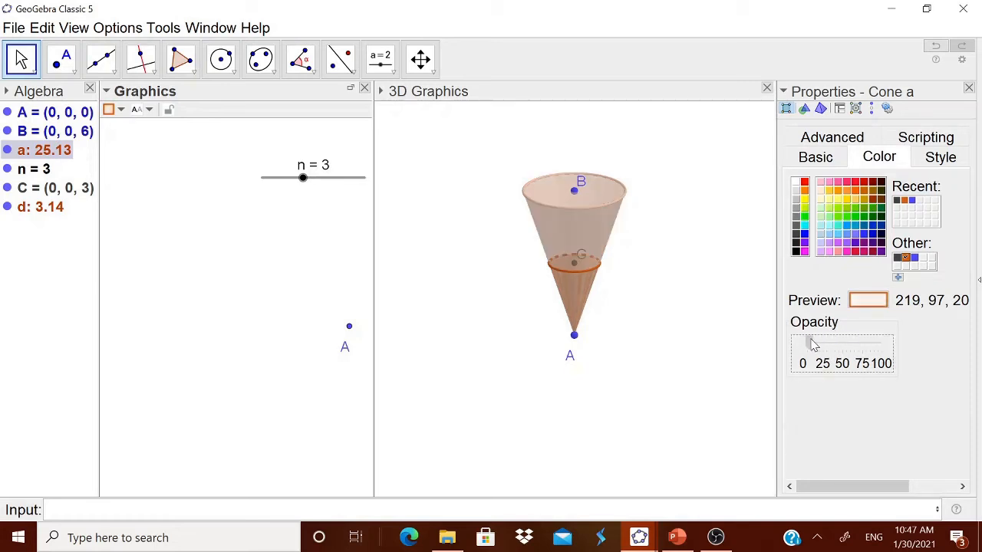
left_click(796, 185)
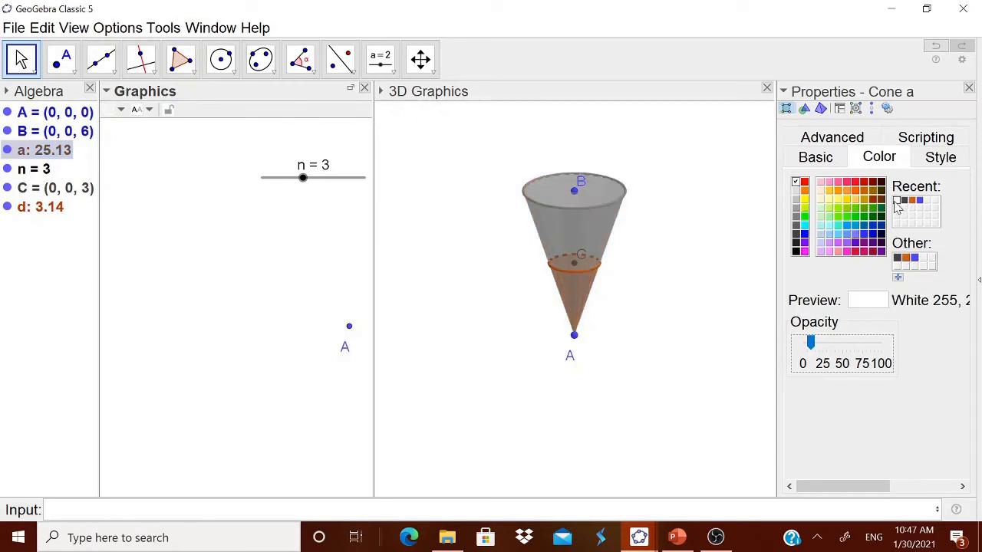
left_click(969, 89)
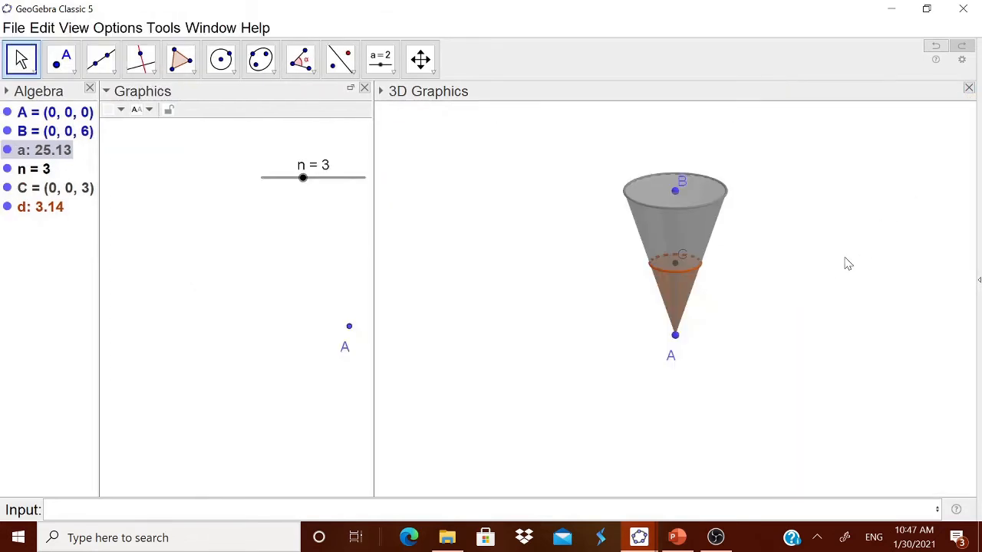
left_click(833, 276)
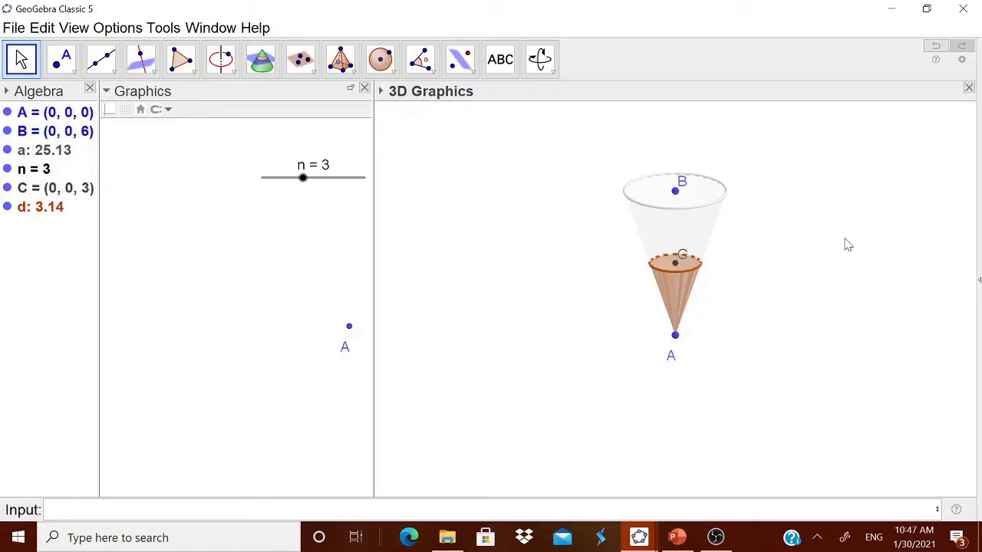
Colour the inner cone d bright red (255, 0, 51) and raise its opacity to about 70.
right_click(42, 212)
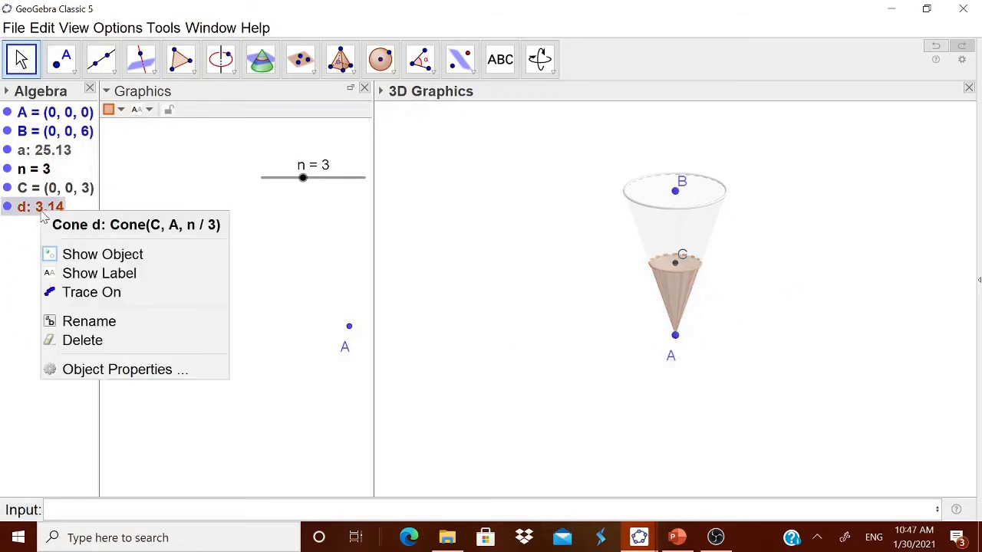
left_click(86, 369)
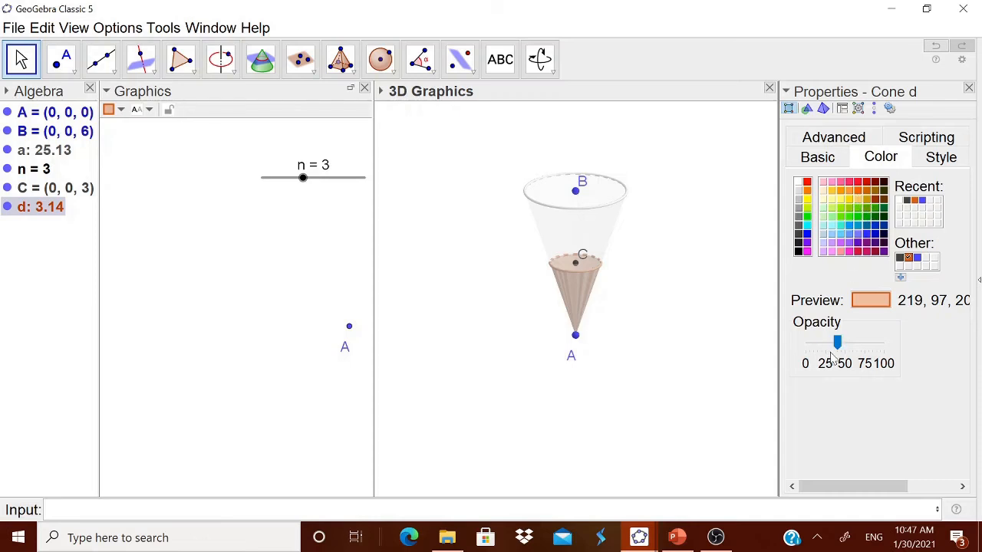
left_click_drag(837, 343, 861, 342)
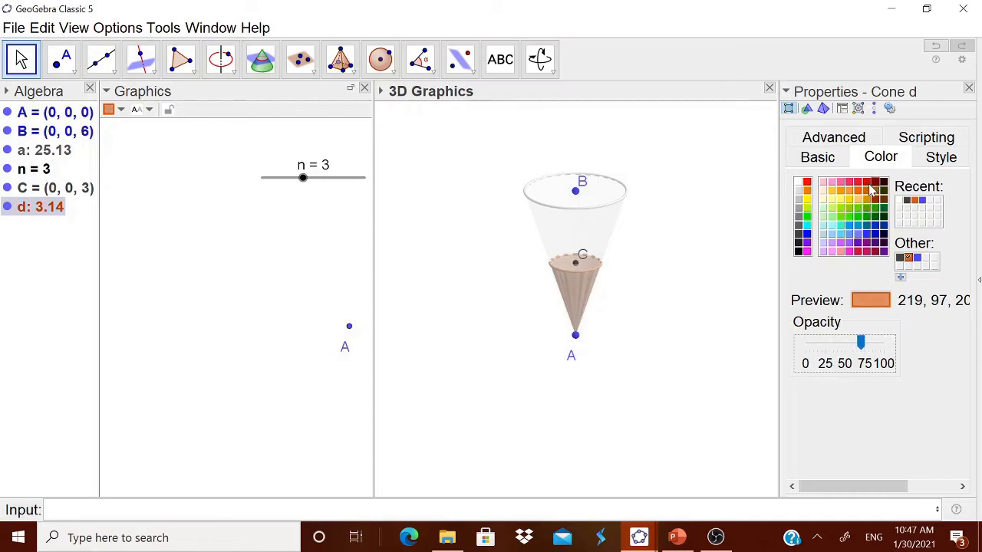
left_click(857, 181)
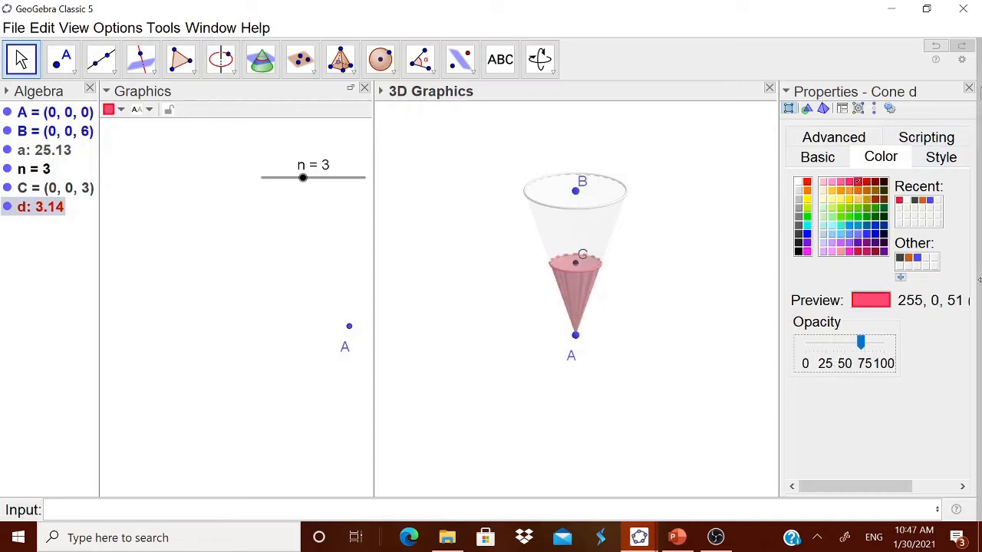
left_click(968, 88)
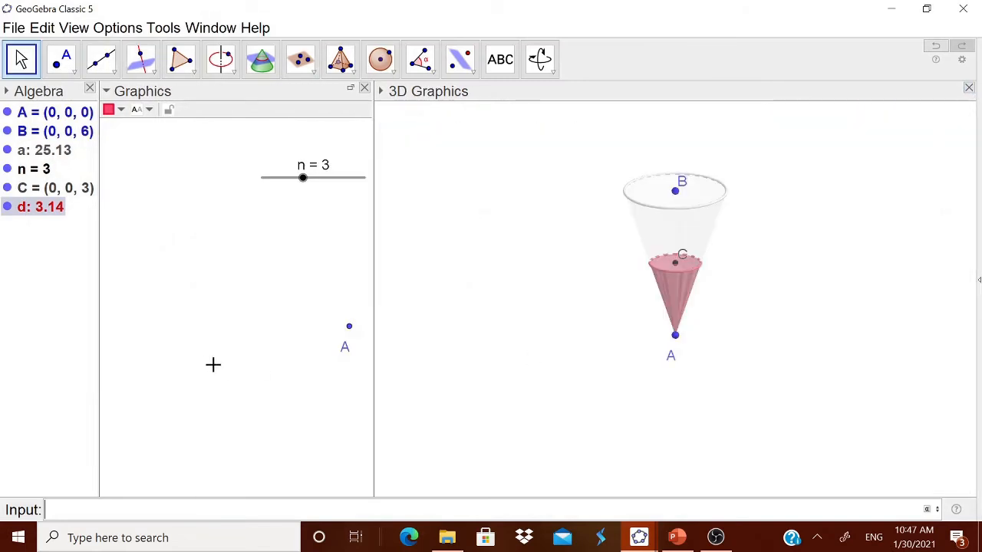
left_click(462, 361)
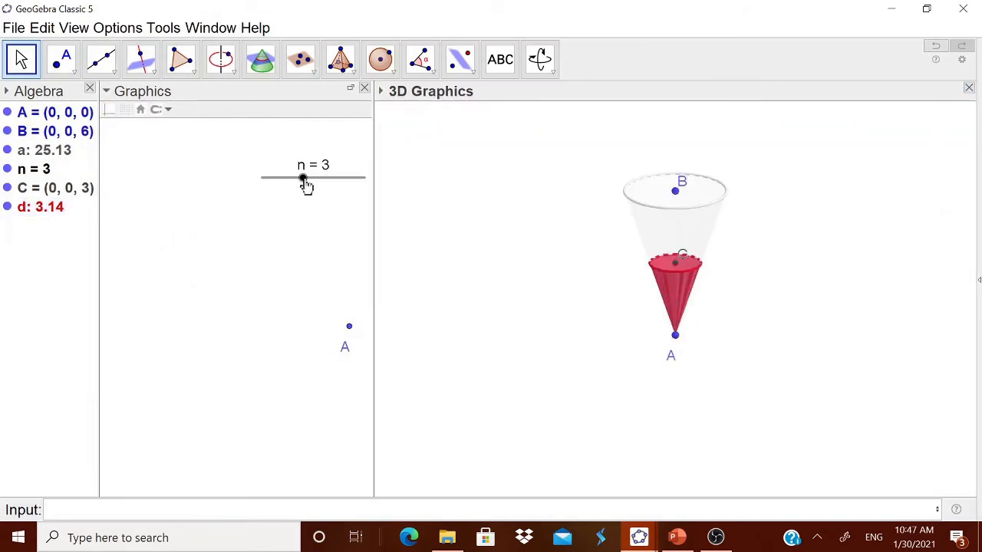
Set the slider n to 4 and add a dynamic text "V=" followed by object d beside the cones in the 3D Graphics view.
mouse_move(306, 181)
left_mouse_down()
mouse_move(340, 180)
mouse_move(288, 187)
mouse_move(317, 186)
left_mouse_up()
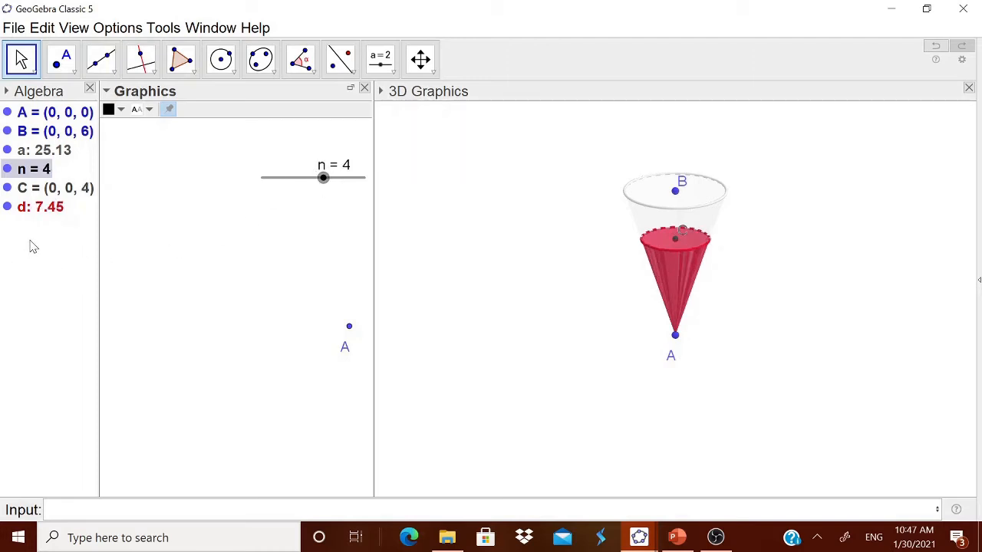
mouse_move(325, 188)
left_mouse_down()
mouse_move(365, 191)
mouse_move(325, 191)
left_mouse_up()
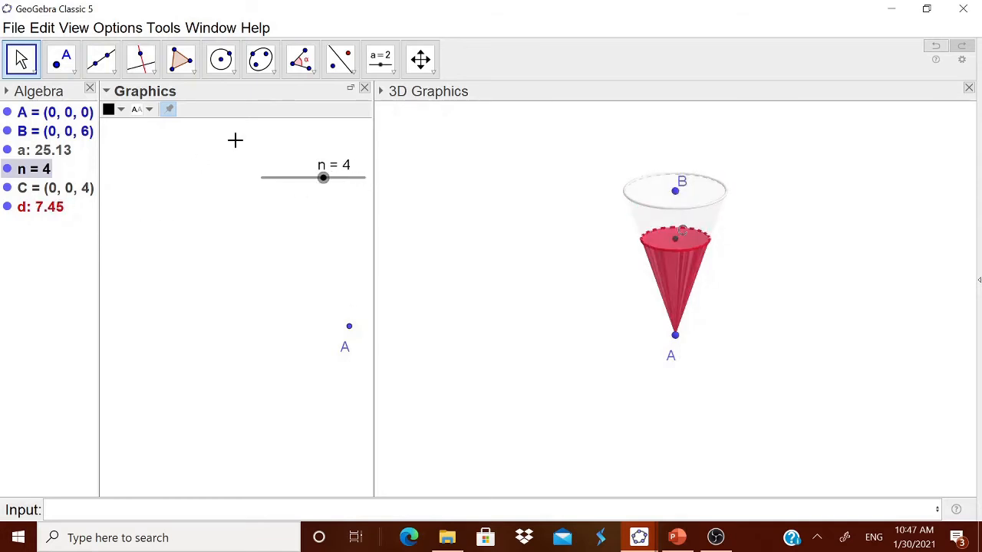
left_click(381, 61)
left_click(396, 129)
left_click(519, 281)
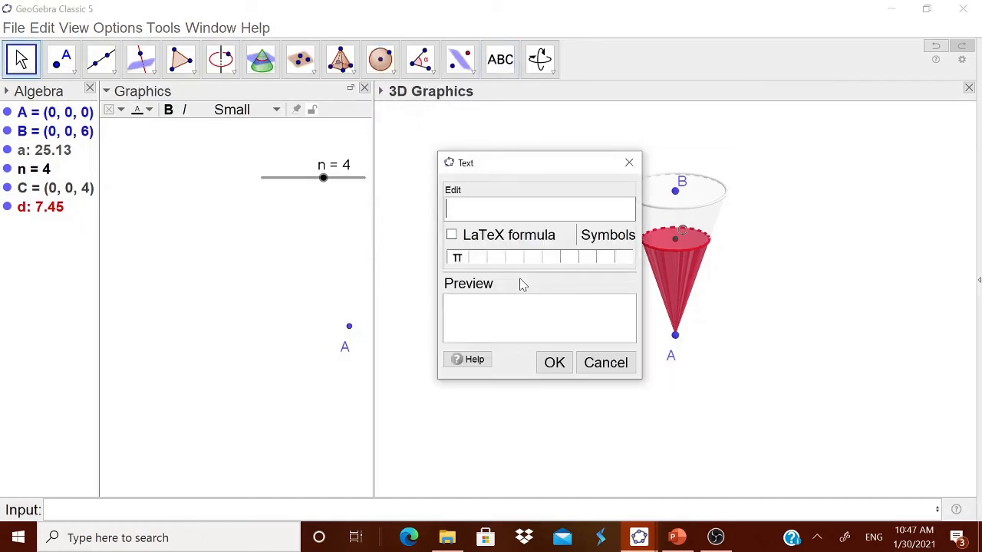
type("V=")
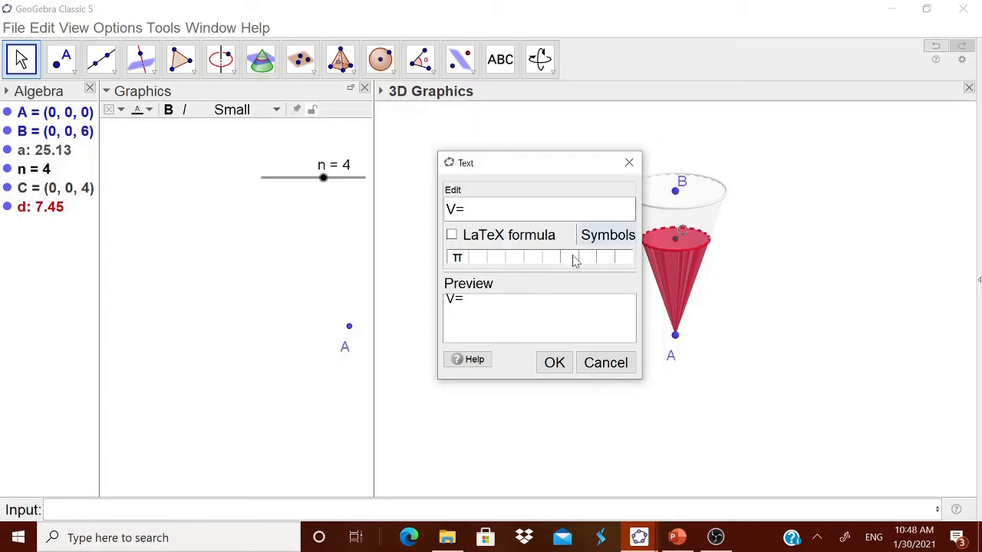
left_click_drag(439, 273, 377, 271)
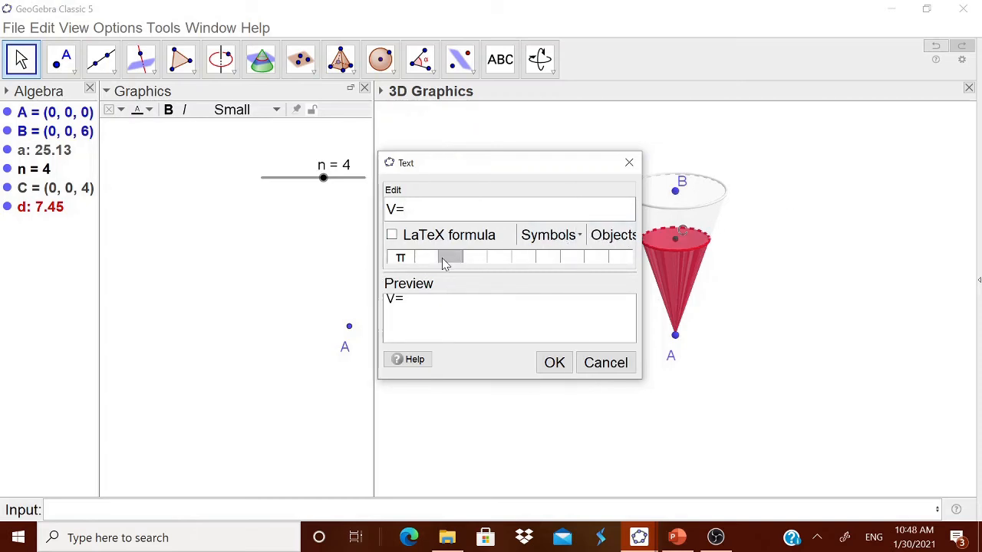
left_click(608, 234)
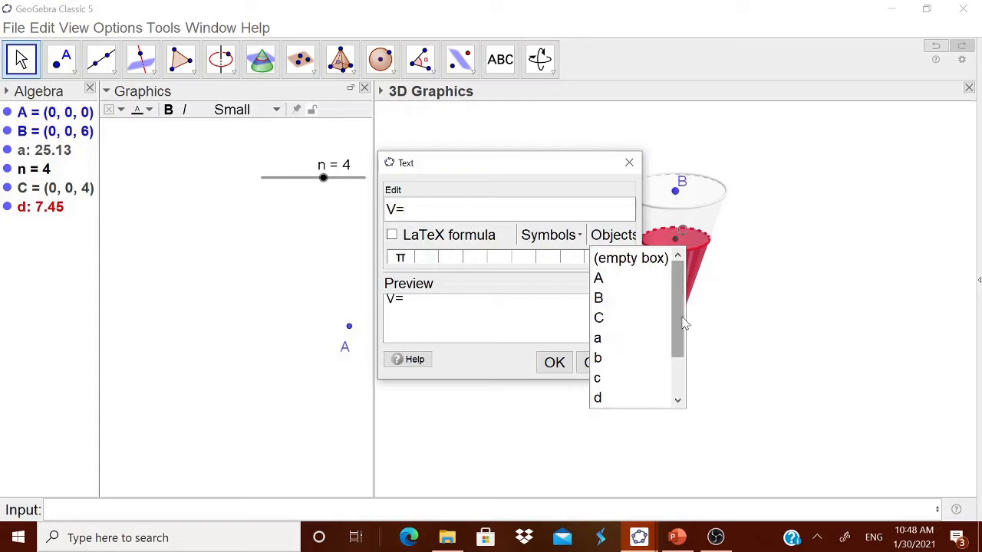
left_click(598, 399)
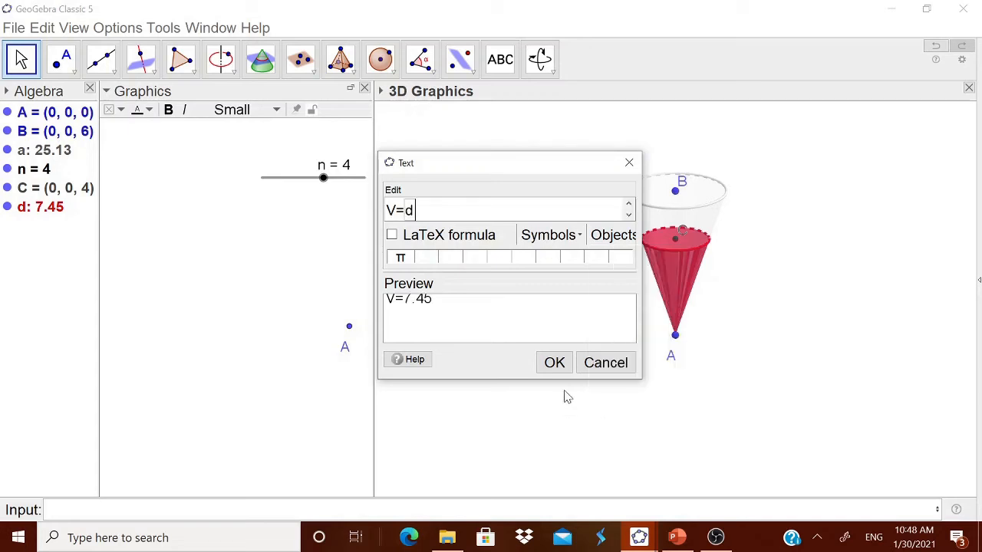
left_click(555, 365)
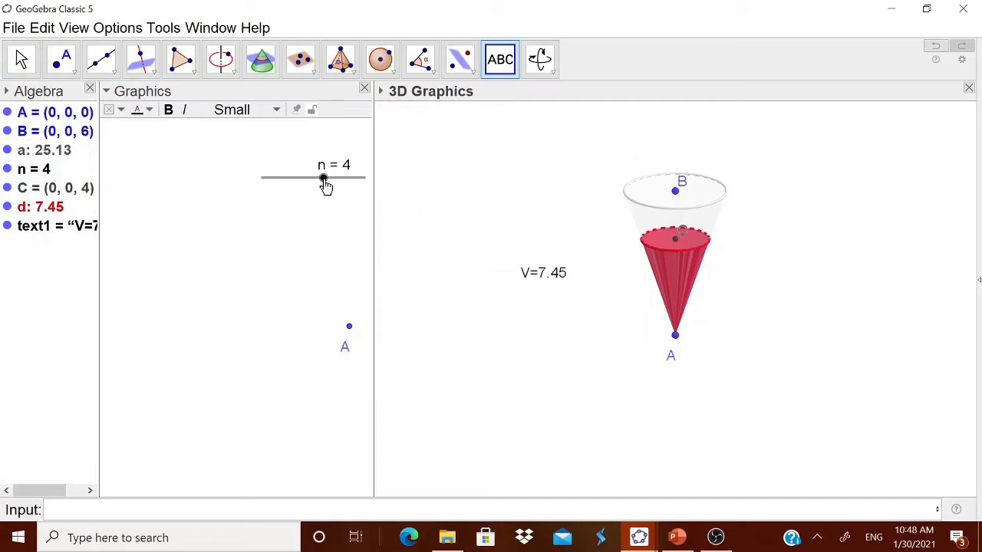
Test the volume text by setting the slider n to 3 and finally to 5.
left_click_drag(326, 186, 304, 178)
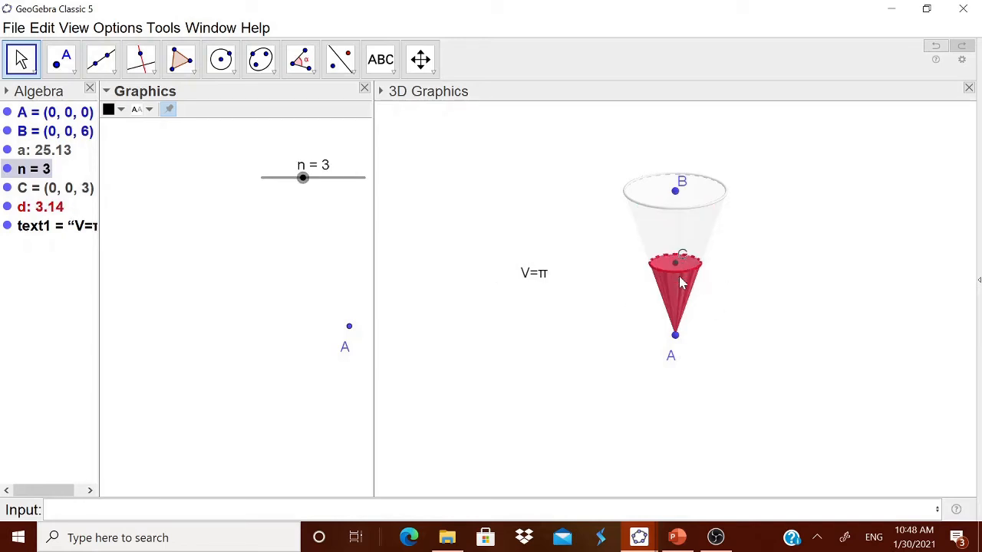
left_click(535, 277)
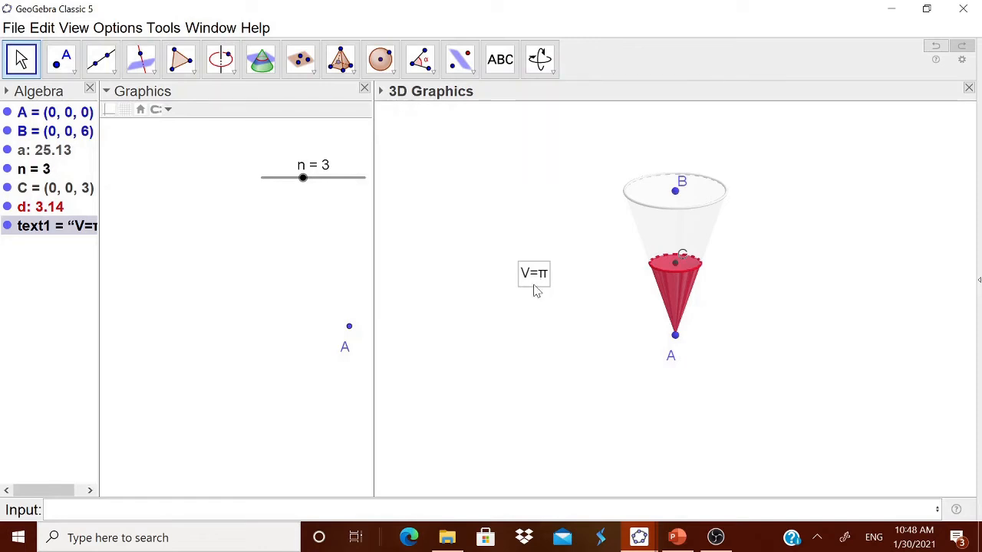
left_click_drag(303, 178, 343, 178)
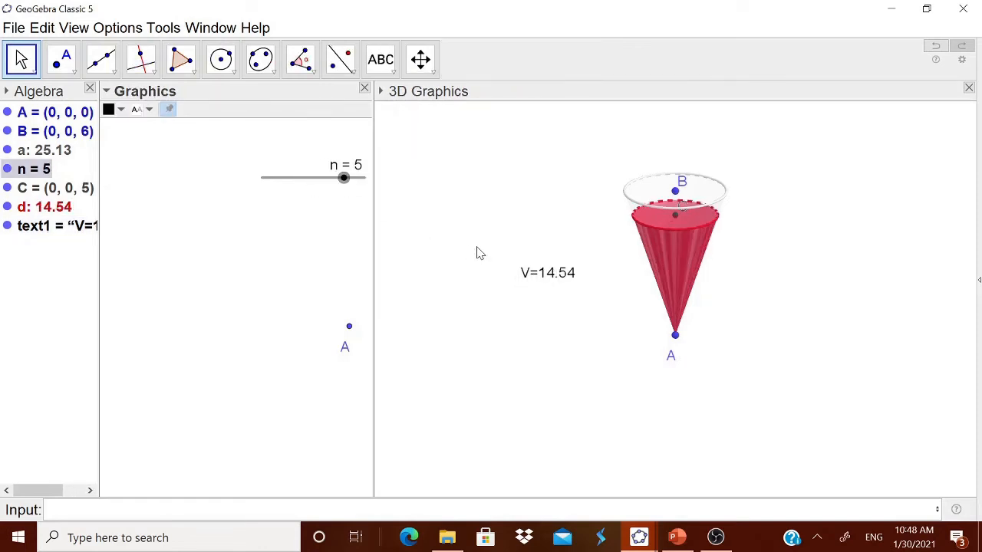
Attach the volume text to the inner cone by setting its starting point to C.
right_click(540, 276)
left_click(575, 436)
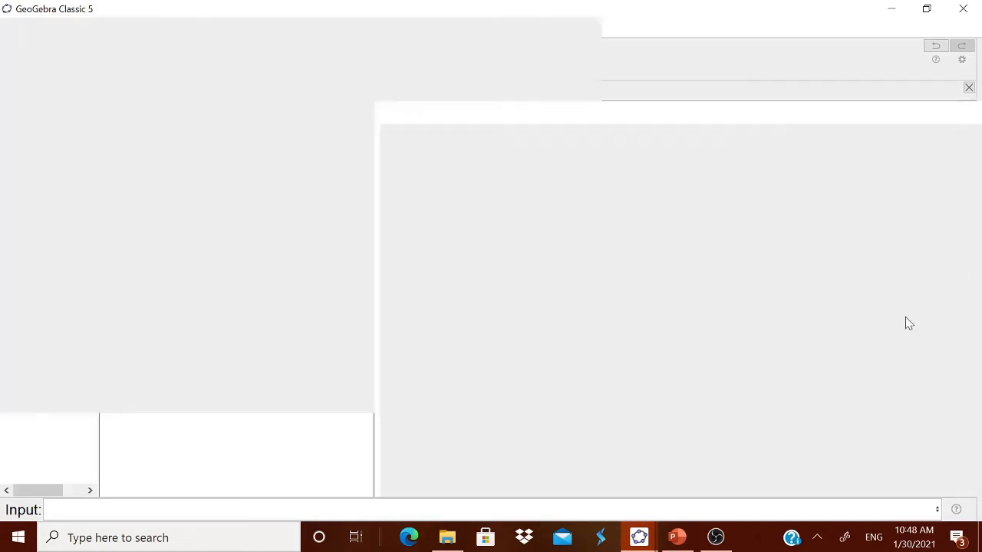
left_click(857, 158)
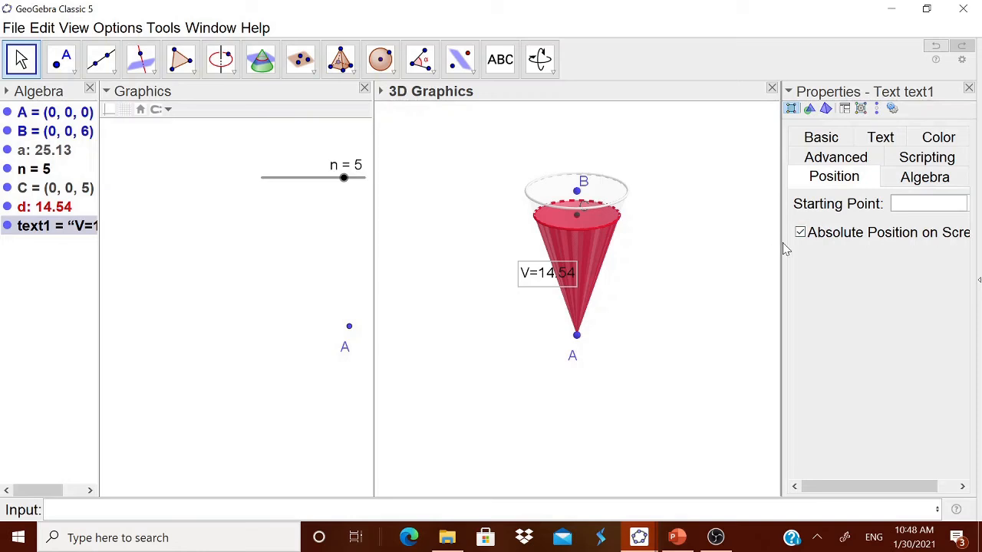
left_click_drag(780, 242, 729, 244)
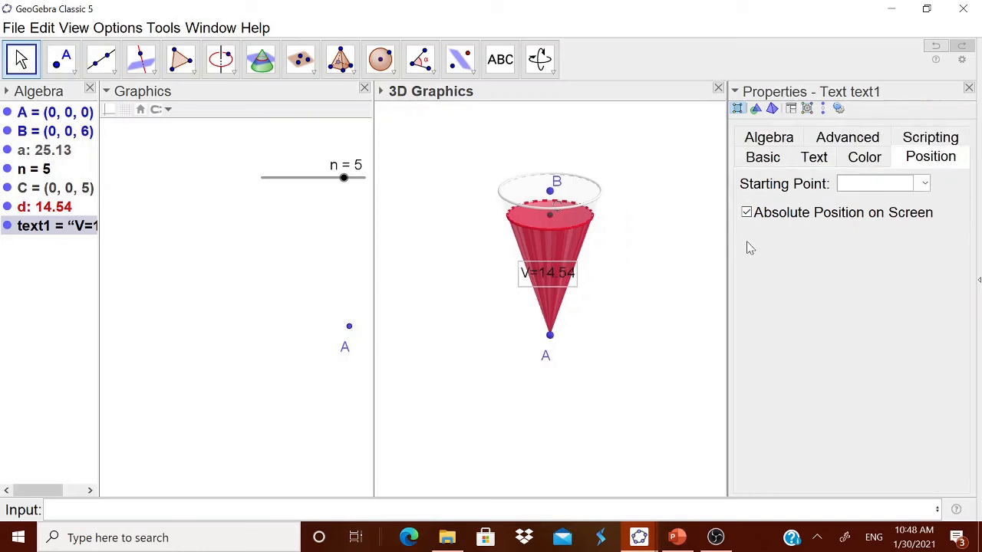
left_click(923, 186)
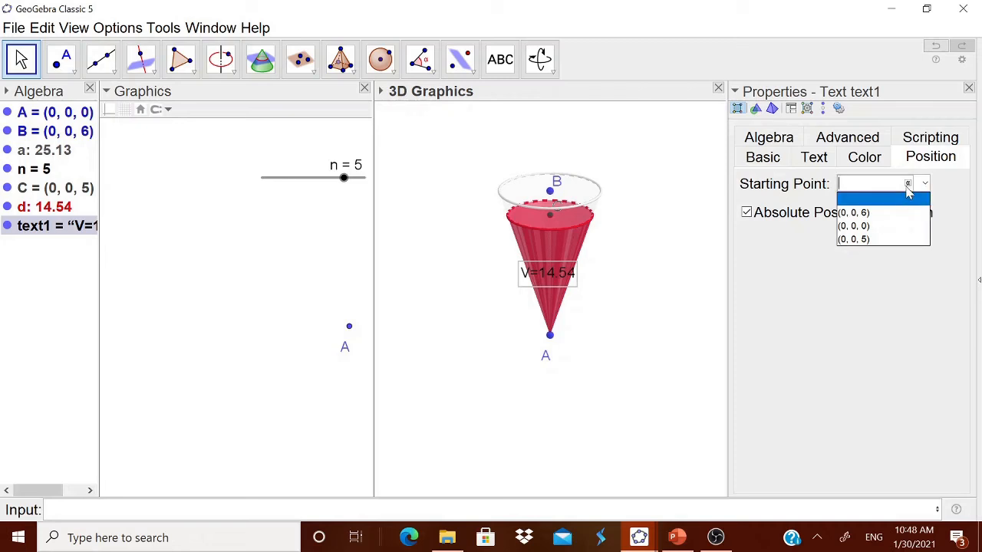
type("C")
key("Return")
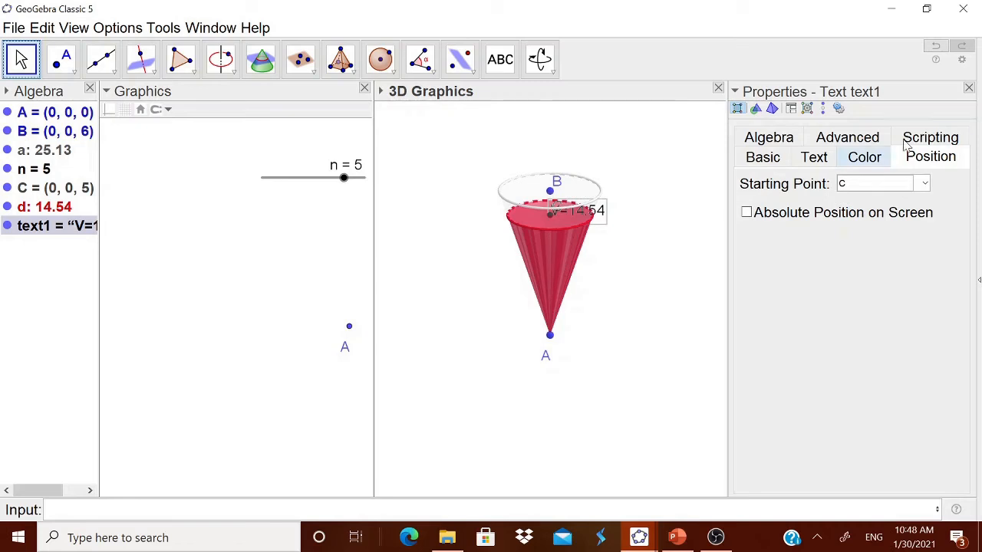
Test the volume text attached to point C by setting the slider n to 4.
left_click(968, 88)
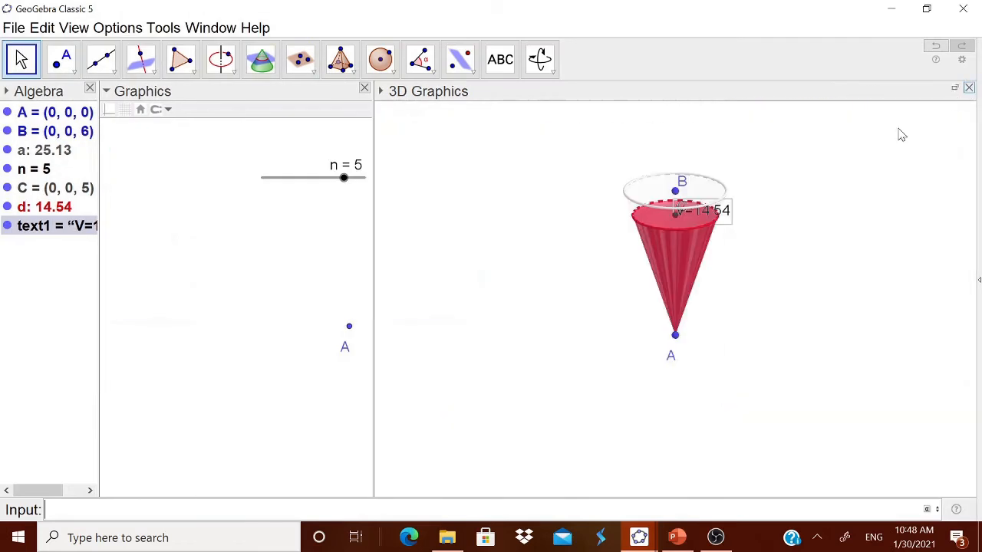
left_click(342, 184)
mouse_move(342, 184)
left_mouse_down()
mouse_move(305, 191)
mouse_move(329, 192)
left_mouse_up()
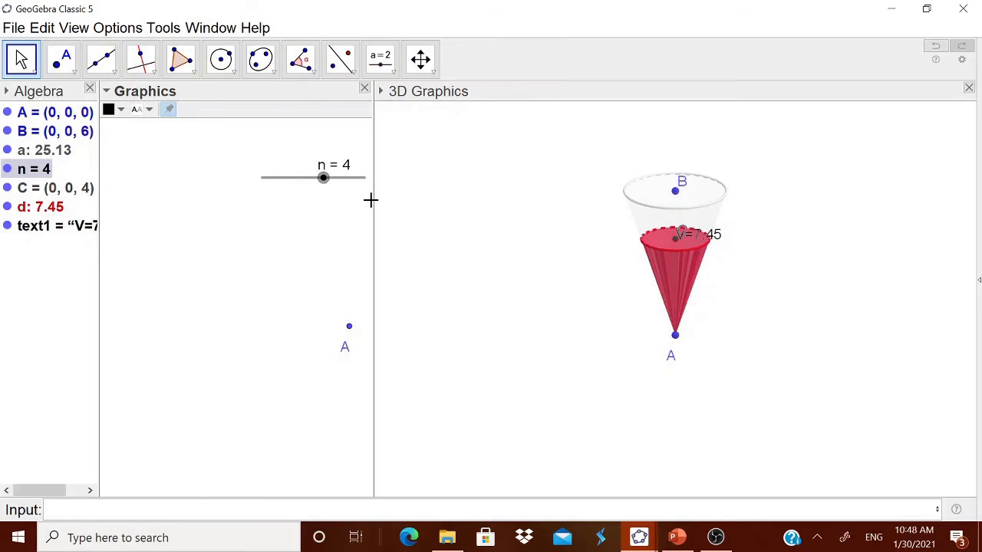
Format the volume text beside the inner cone in medium size and bold.
right_click(710, 236)
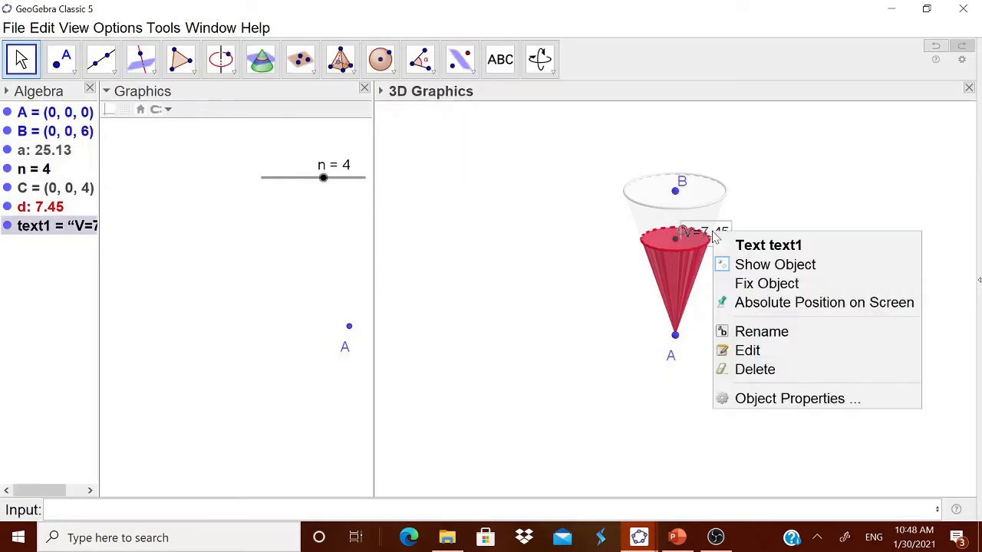
left_click(741, 401)
left_click(818, 161)
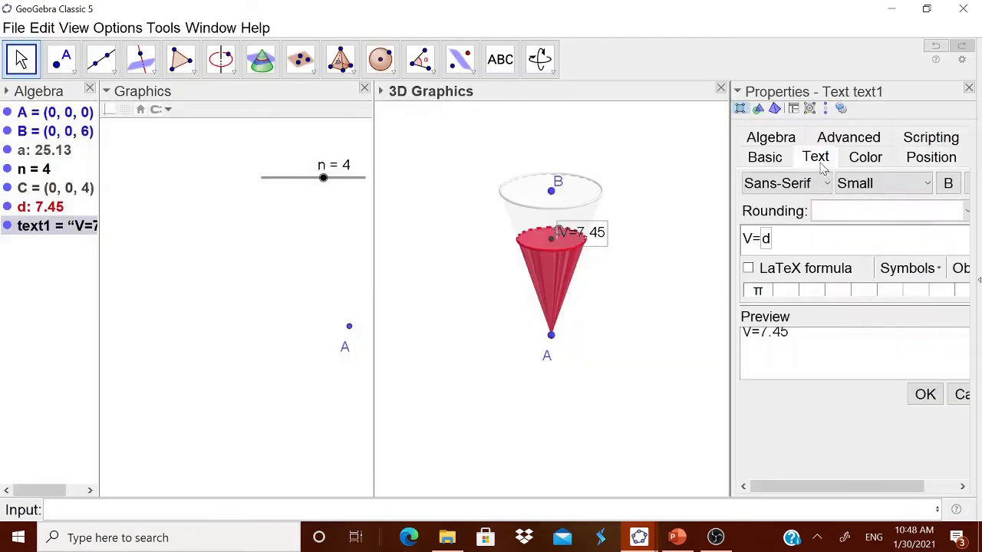
left_click(851, 184)
left_click(855, 263)
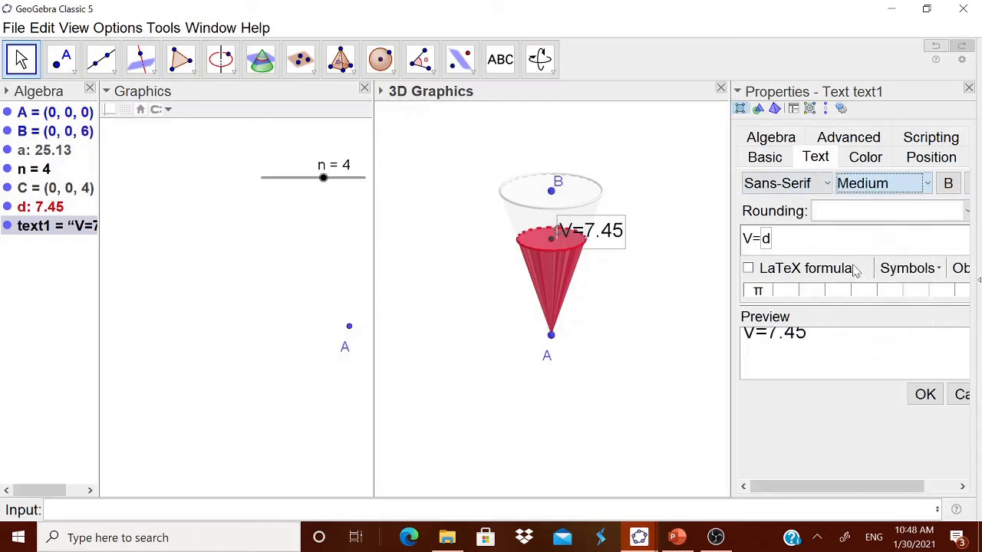
left_click(948, 183)
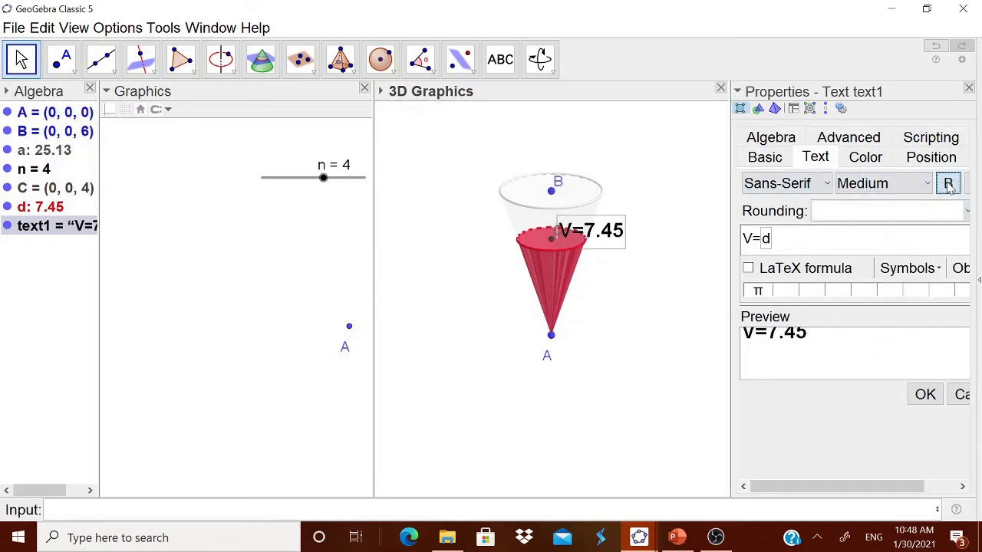
left_click(969, 88)
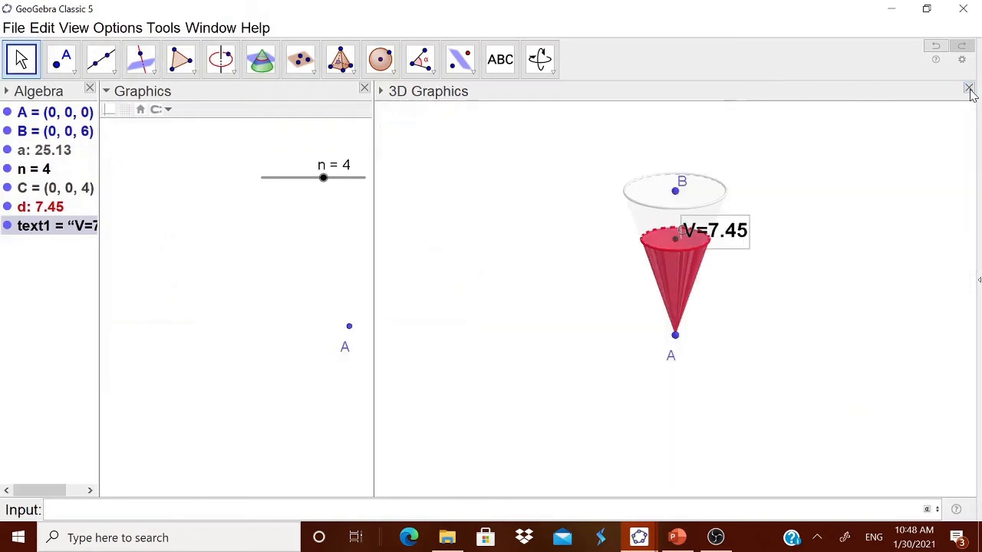
Set the slider n to 3 to test the enlarged volume text with a smaller inner cone.
mouse_move(323, 180)
left_mouse_down()
mouse_move(285, 191)
mouse_move(340, 186)
mouse_move(291, 186)
mouse_move(340, 191)
mouse_move(300, 191)
mouse_move(339, 193)
mouse_move(322, 195)
left_mouse_up()
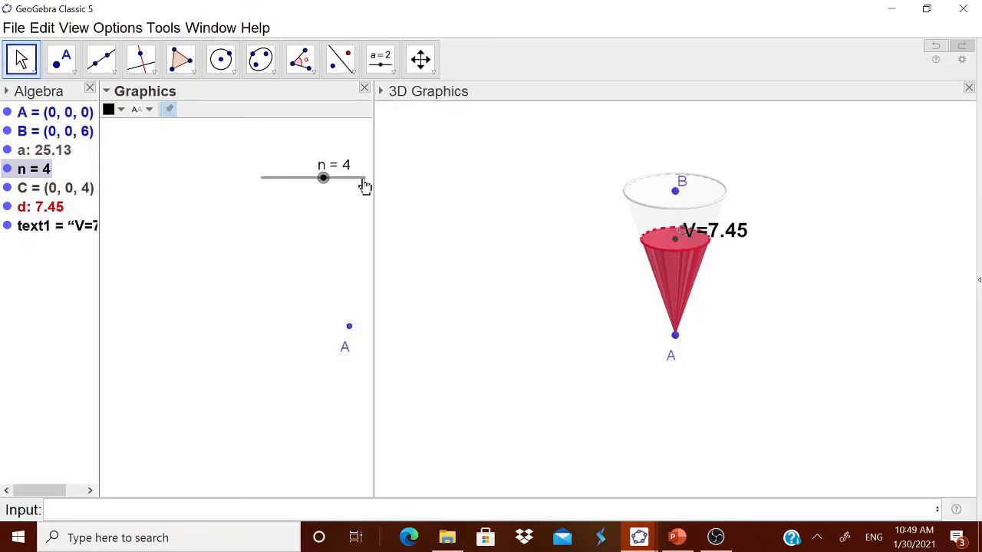
left_click_drag(328, 184, 307, 178)
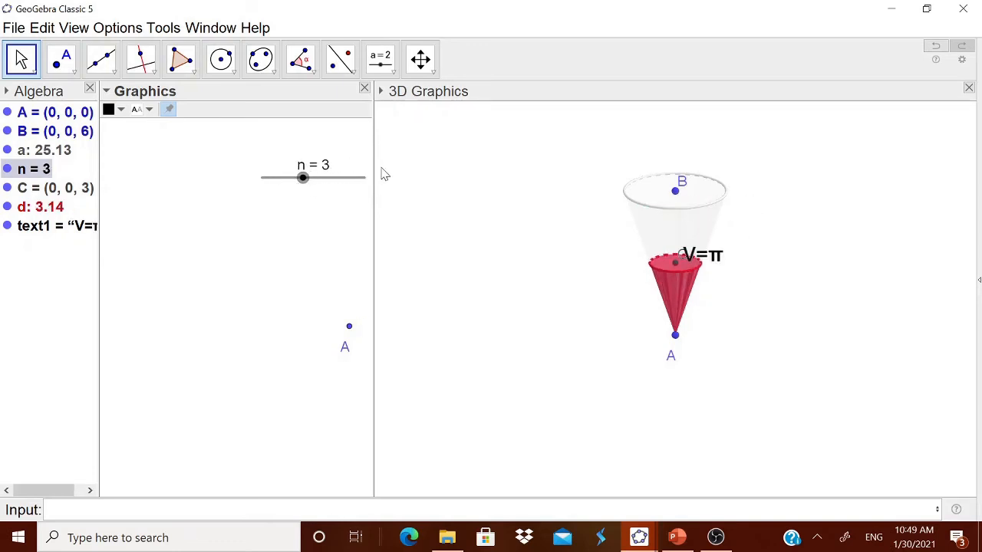
left_click(202, 240)
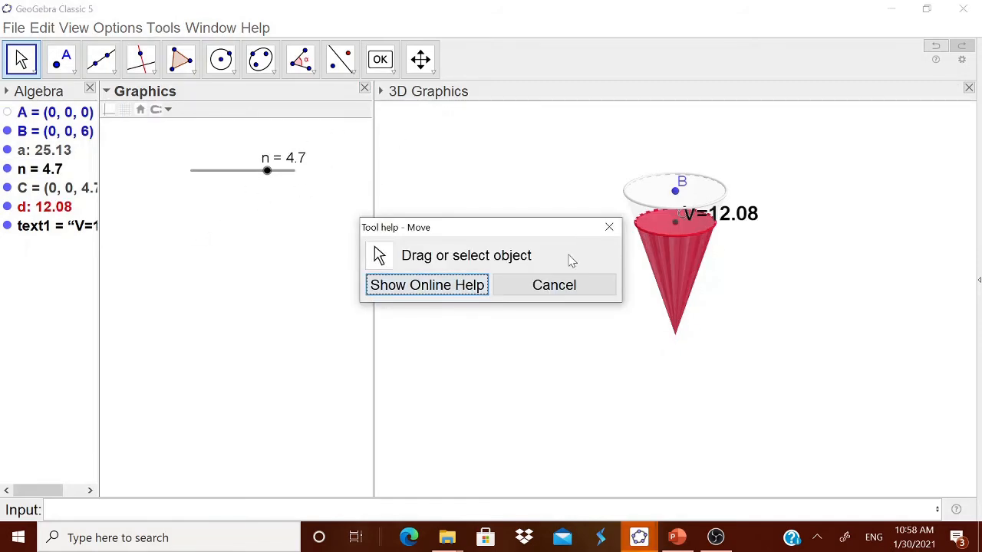
Dismiss the Move tool help, set the slider n to 4 and review its interval and increment settings.
left_click(568, 285)
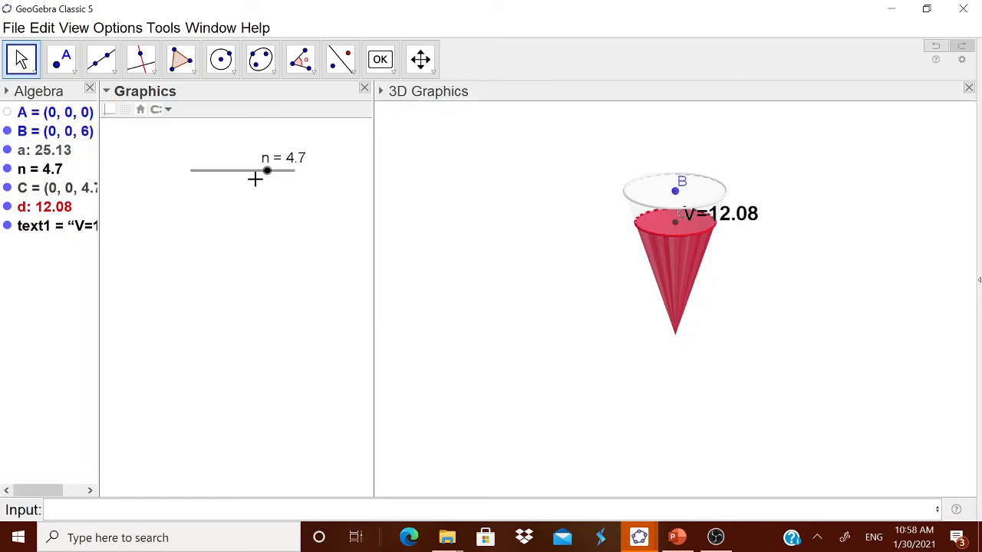
mouse_move(267, 174)
left_mouse_down()
mouse_move(250, 180)
mouse_move(280, 178)
mouse_move(214, 175)
mouse_move(265, 174)
mouse_move(231, 179)
mouse_move(254, 179)
left_mouse_up()
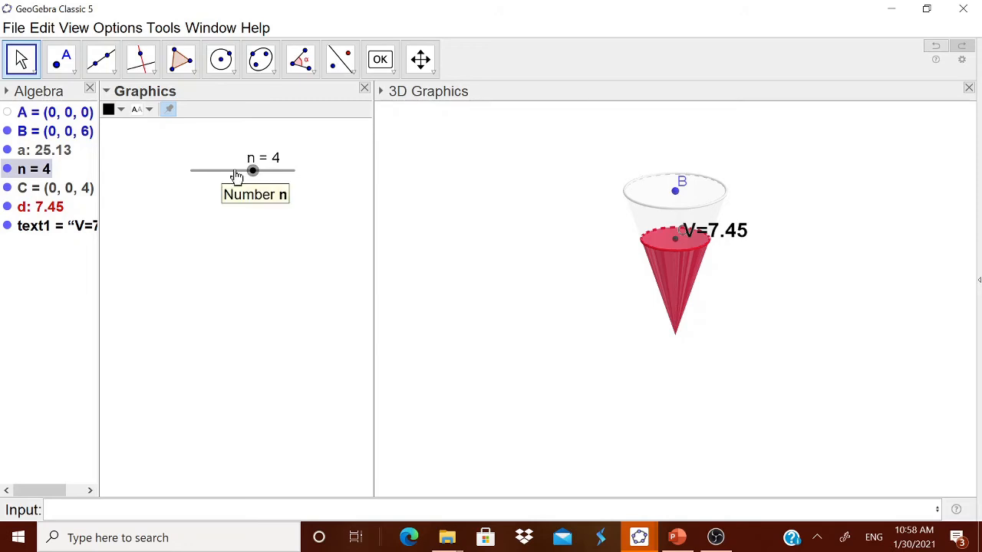
right_click(236, 176)
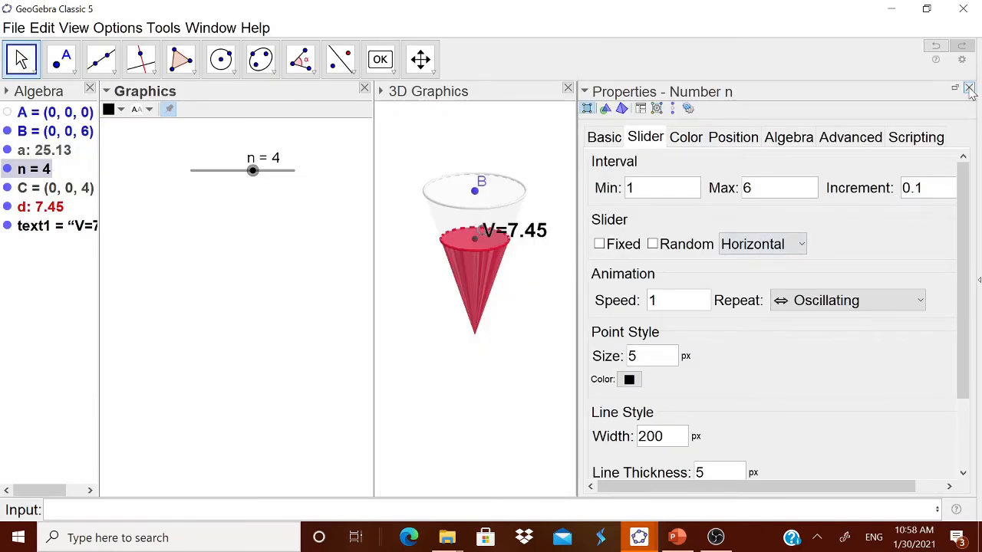
left_click(968, 88)
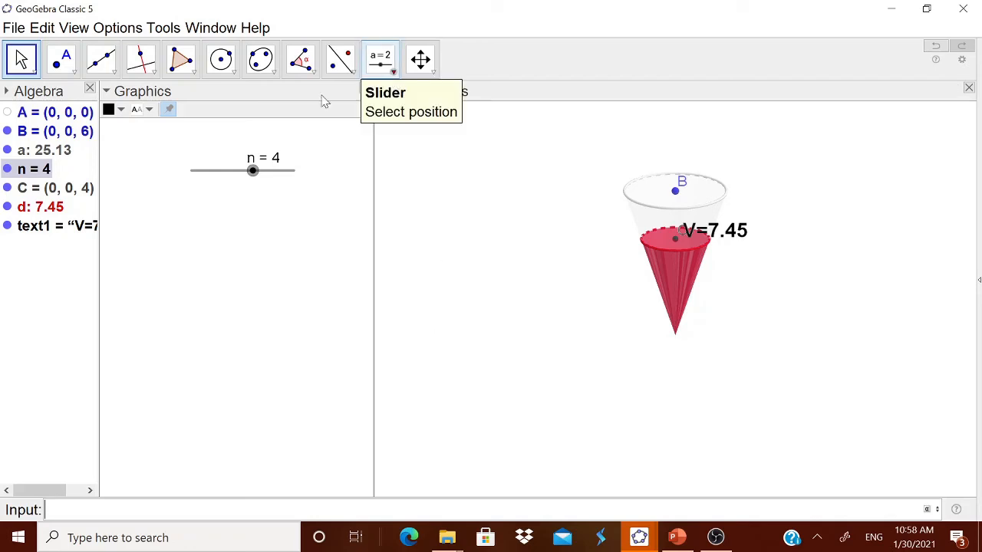
Insert a button below the slider in the Graphics view and caption it ANIMATE.
left_click(391, 69)
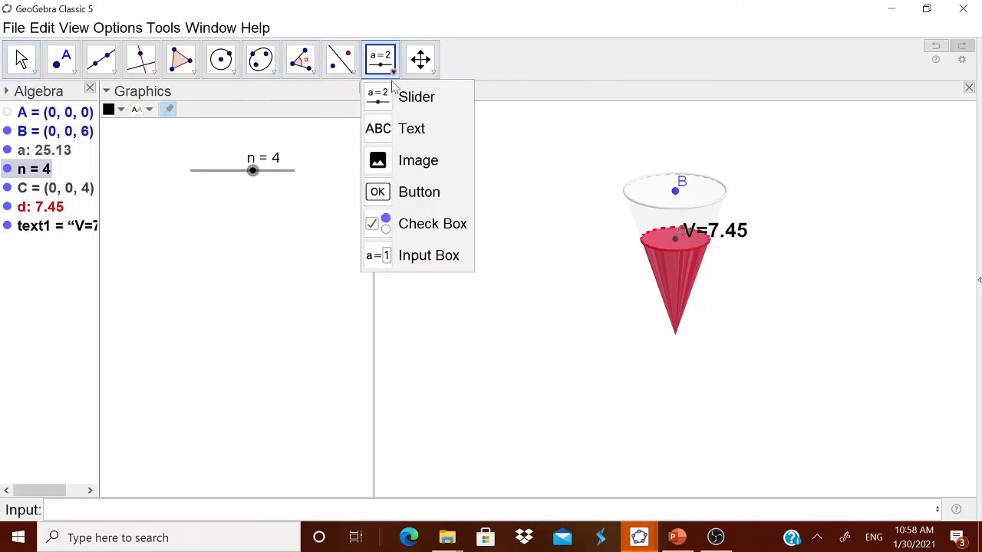
left_click(409, 192)
left_click(230, 243)
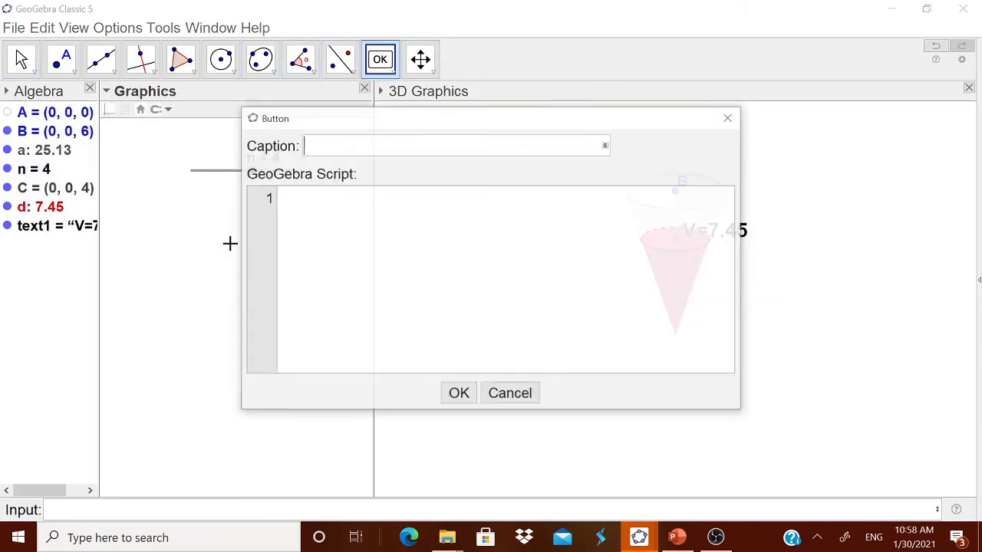
type("ANIMTE")
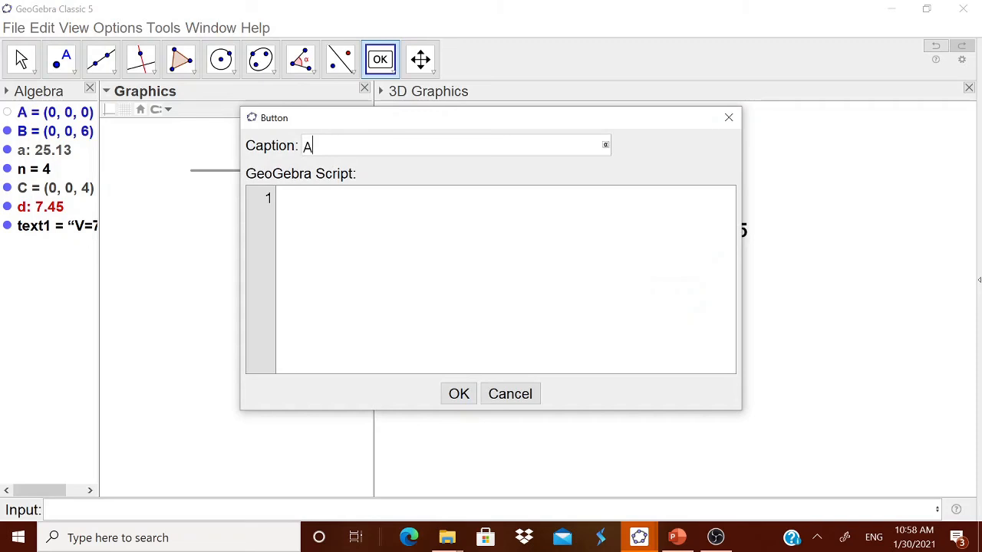
key("BackSpace")
key("BackSpace")
type("ATE")
Give the ANIMATE button the GeoGebra script StartAnimation(n) and create it.
left_click(279, 198)
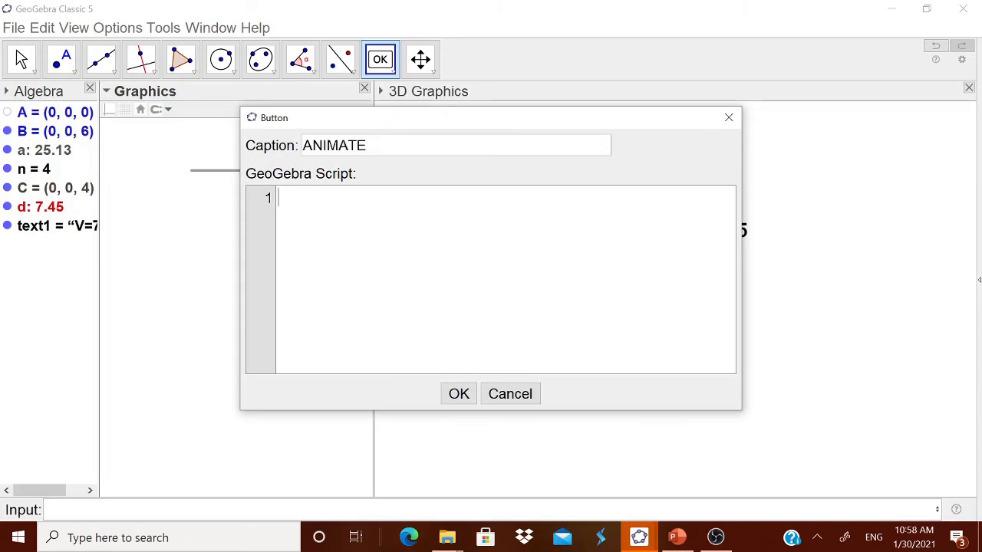
type("Sta")
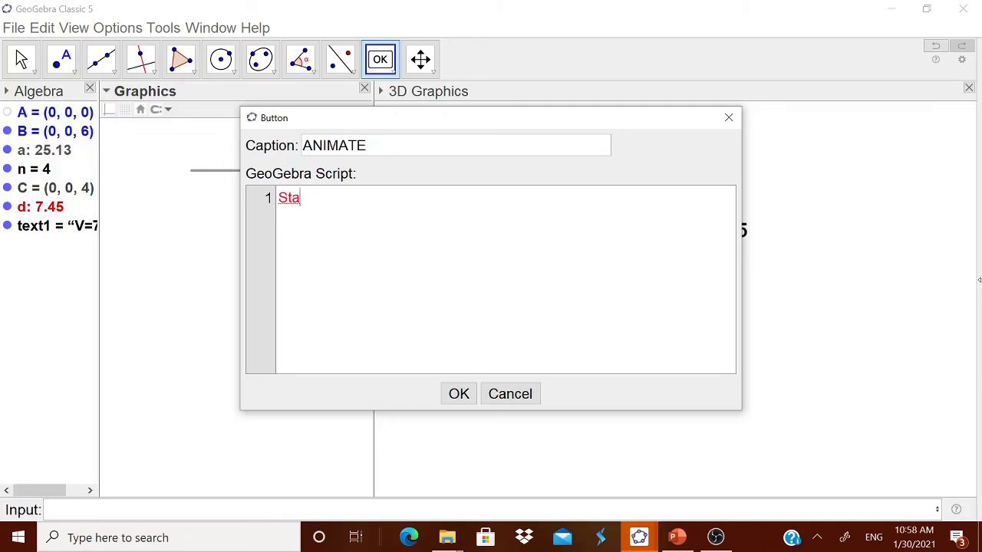
type("rtAnimation")
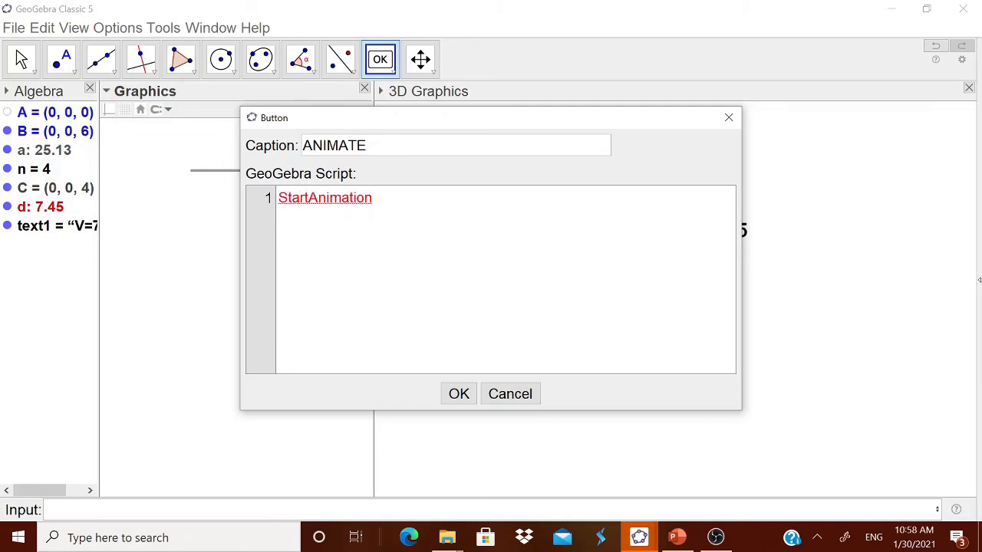
type("(a")
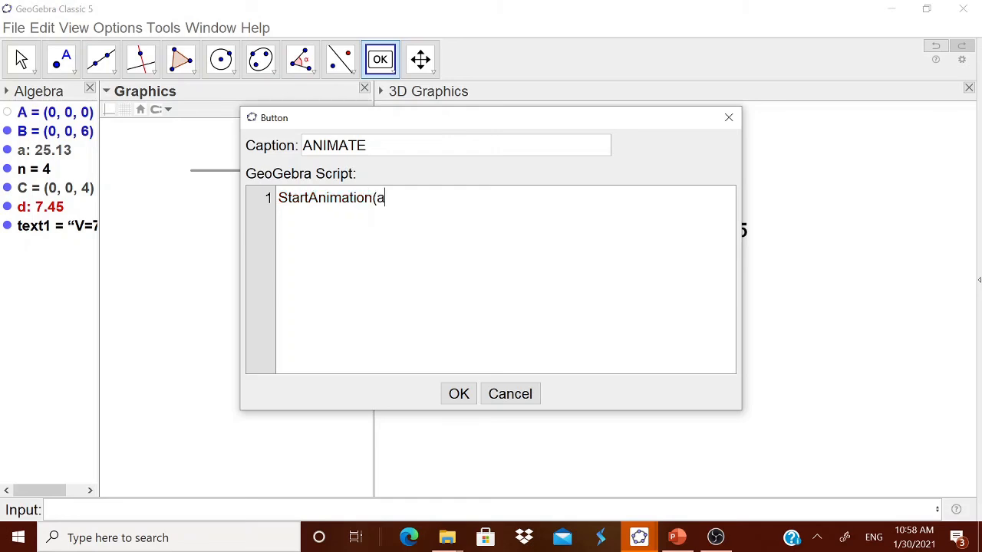
key("BackSpace")
type("n)")
key("Return")
left_click(464, 399)
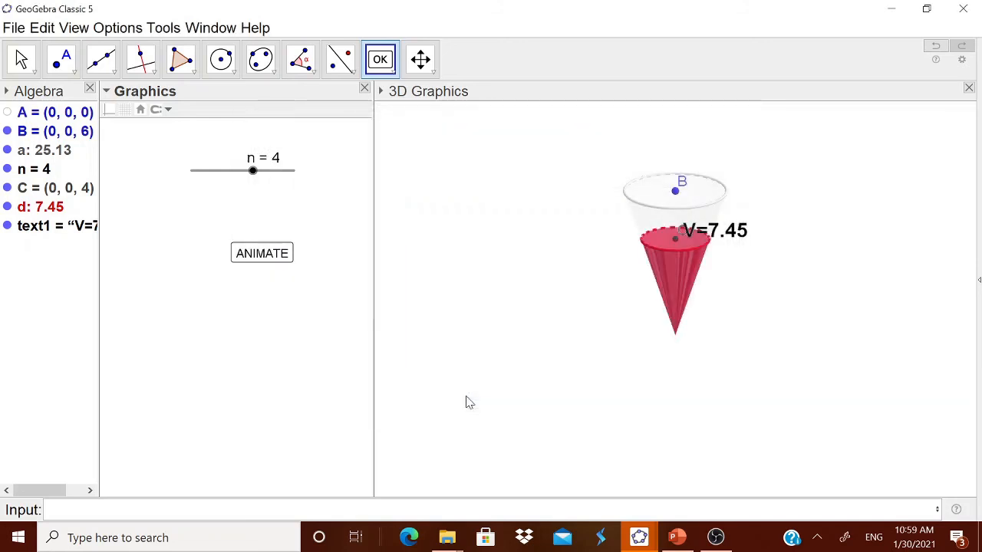
Test the ANIMATE button by starting the slider animation, discard the extra new button, and switch off the animation of n.
left_click(265, 268)
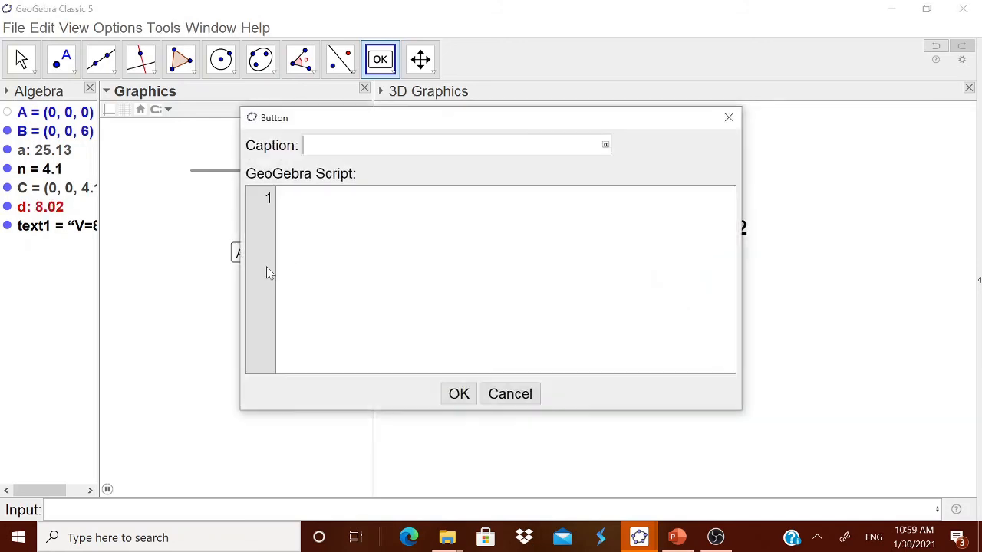
left_click(510, 393)
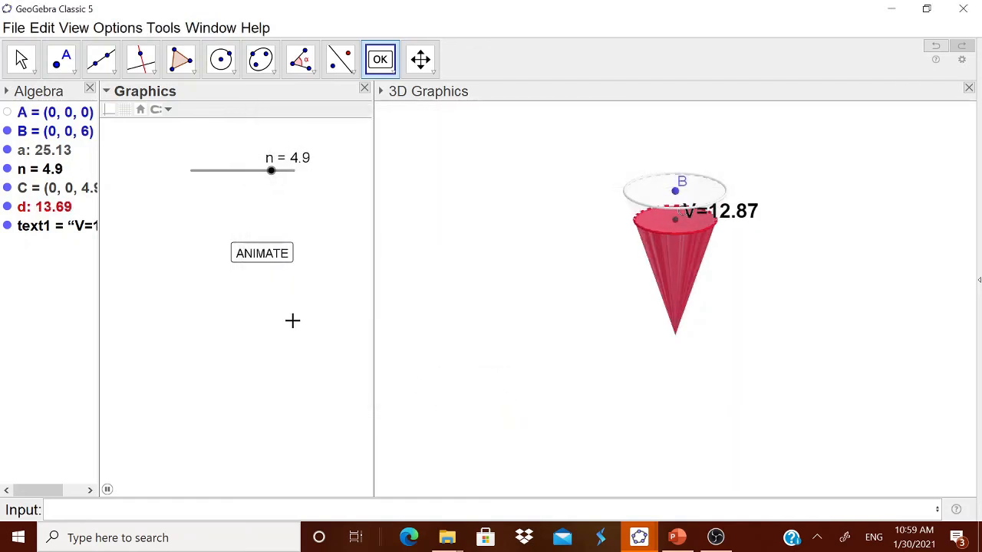
key("Escape")
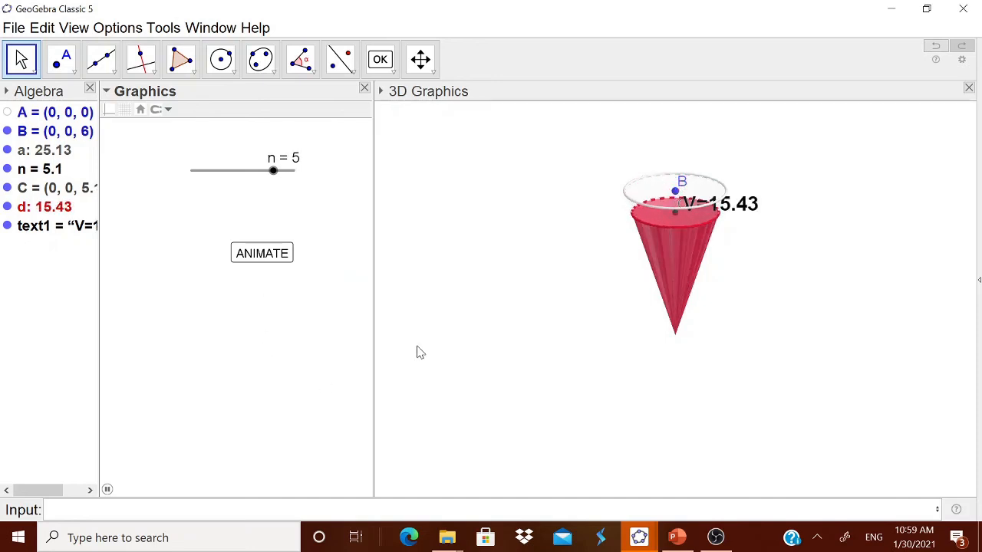
right_click(207, 173)
left_click(230, 242)
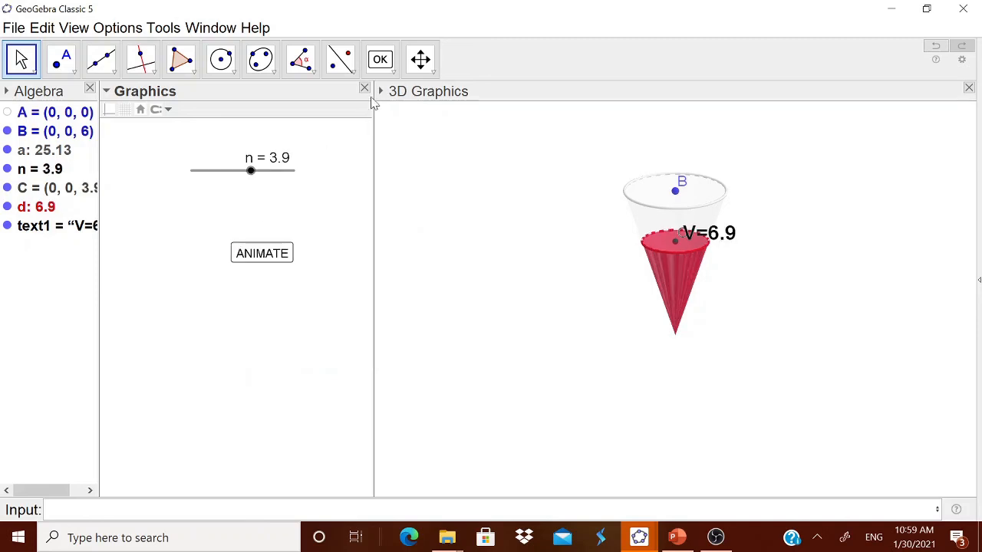
Insert a second button below ANIMATE in the Graphics view and caption it RESET.
left_click(391, 73)
left_click(407, 191)
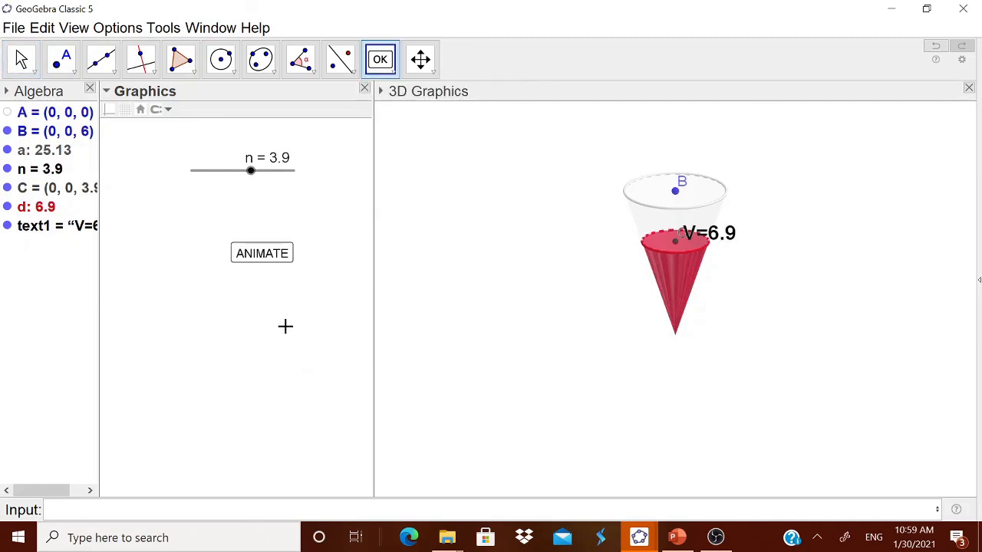
left_click(283, 325)
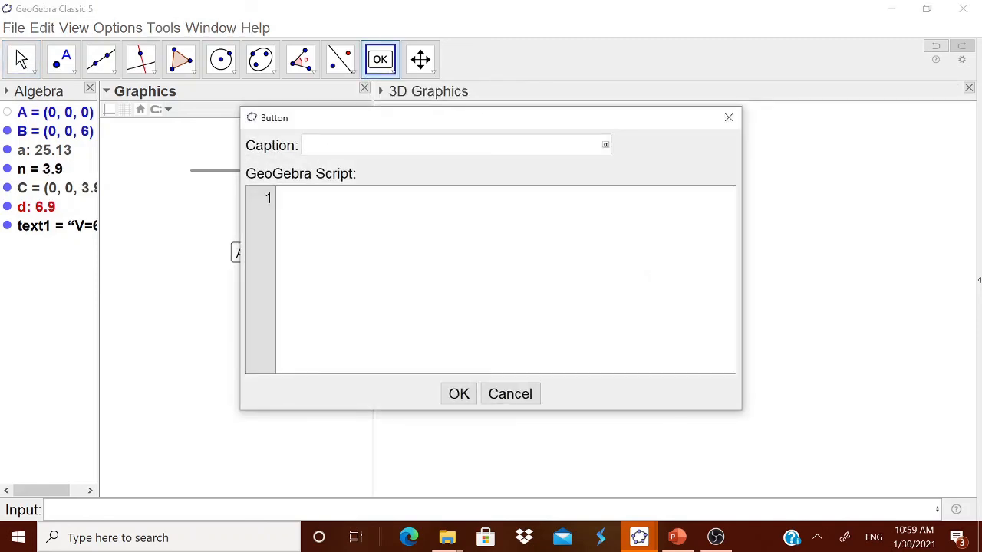
type("RESET")
Give the RESET button a two-line script, StartAnimation(False) and n=1, and create it.
left_click(279, 198)
type("Start")
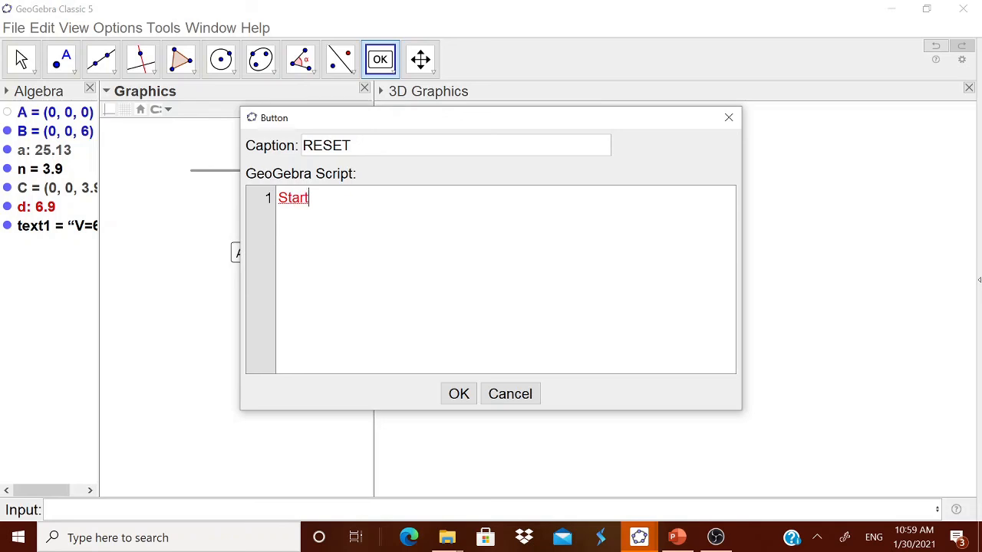
type("Animation")
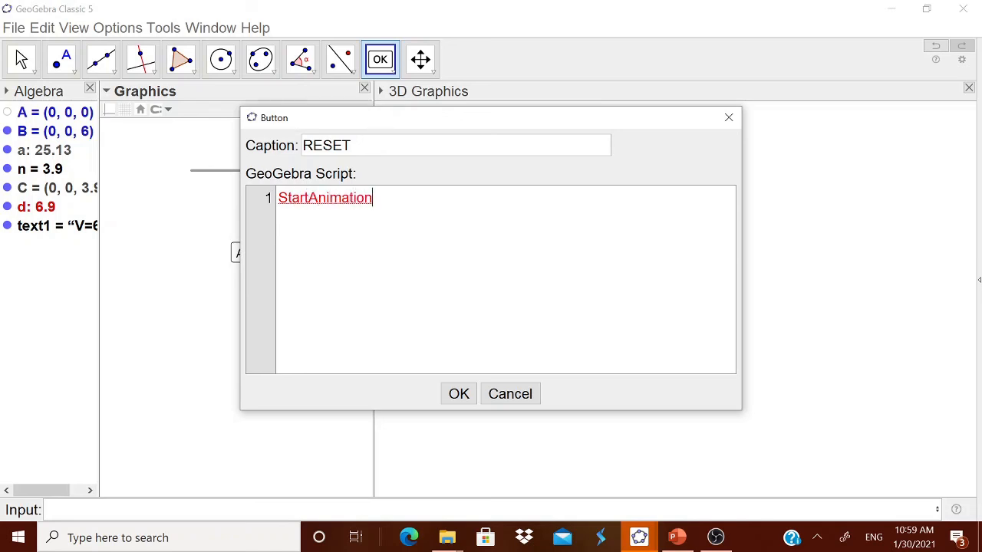
type("(F")
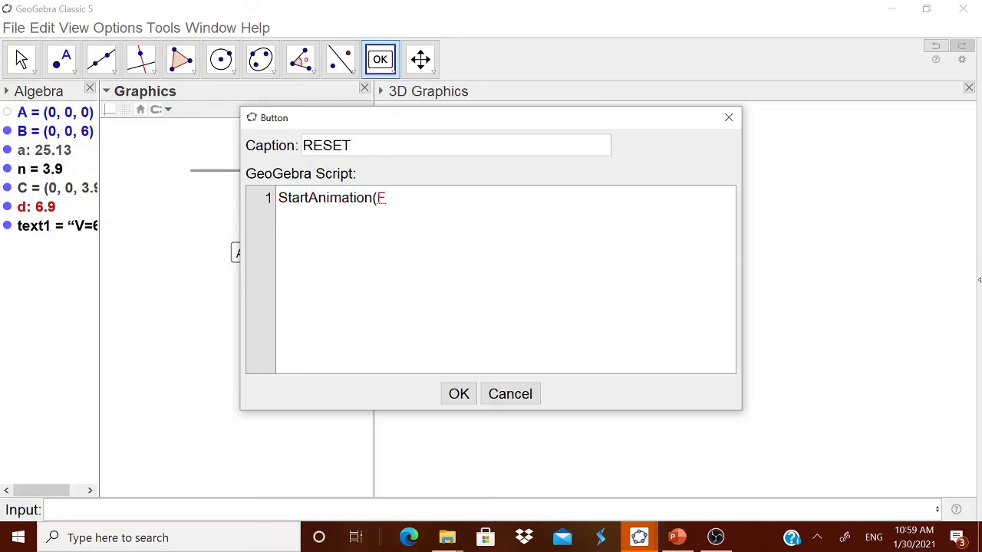
type("alse)")
key("Return")
type("n=1")
key("Return")
left_click(454, 396)
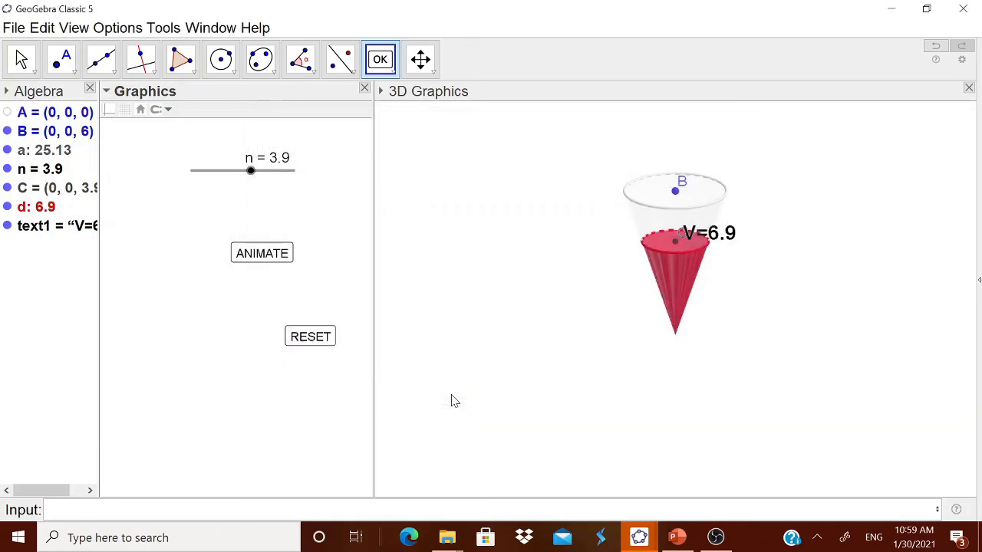
Test both buttons by animating the slider and resetting it twice, discarding the extra new button.
left_click(258, 264)
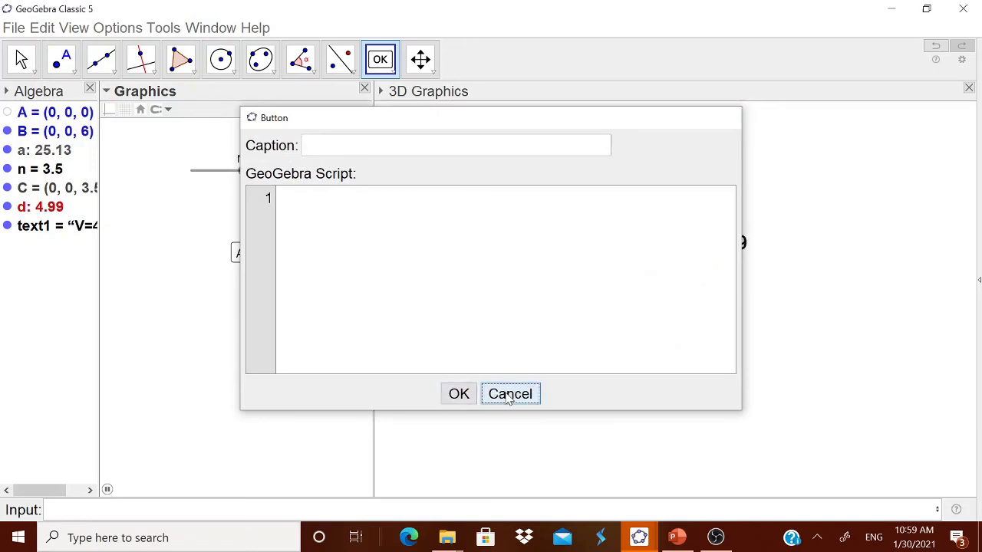
left_click(509, 395)
key("Escape")
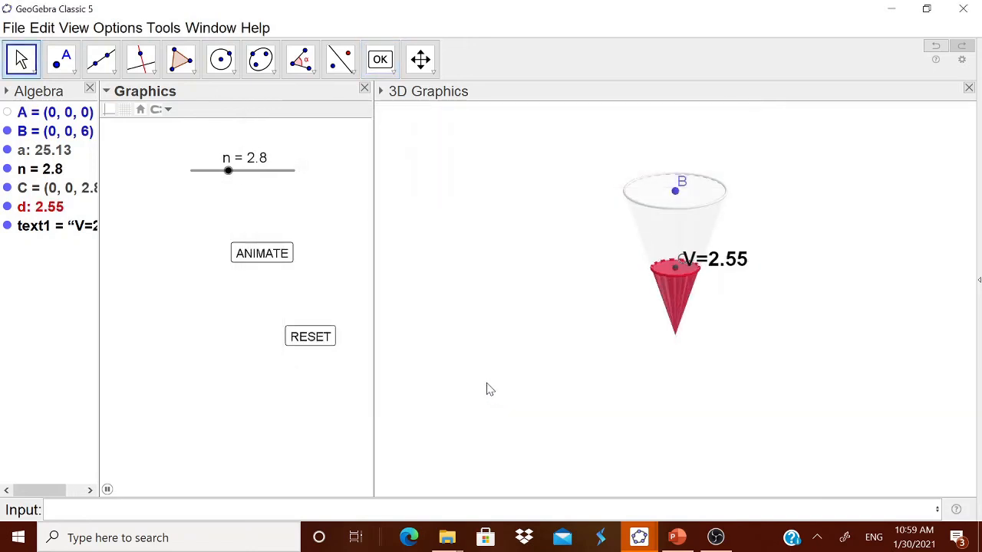
left_click(312, 336)
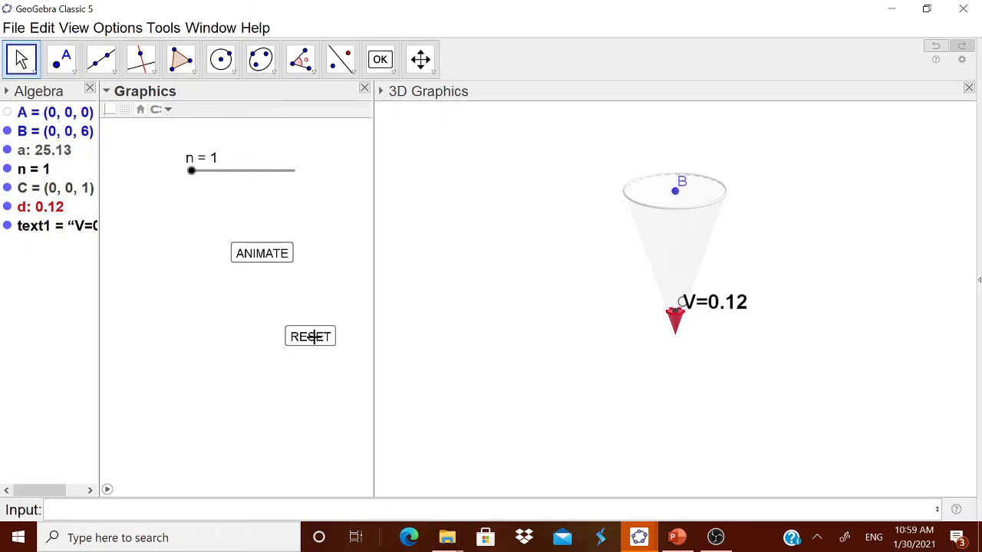
left_click(270, 259)
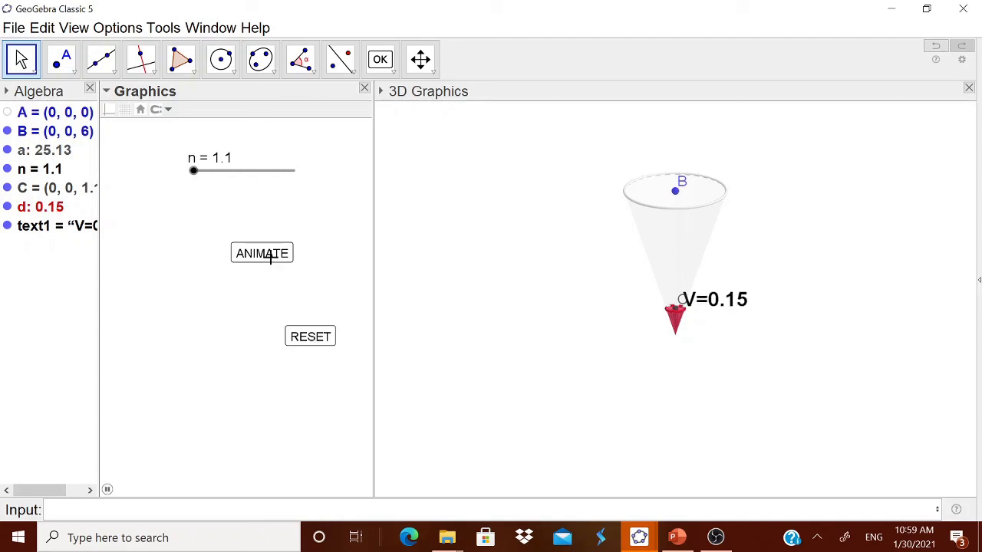
left_click(313, 343)
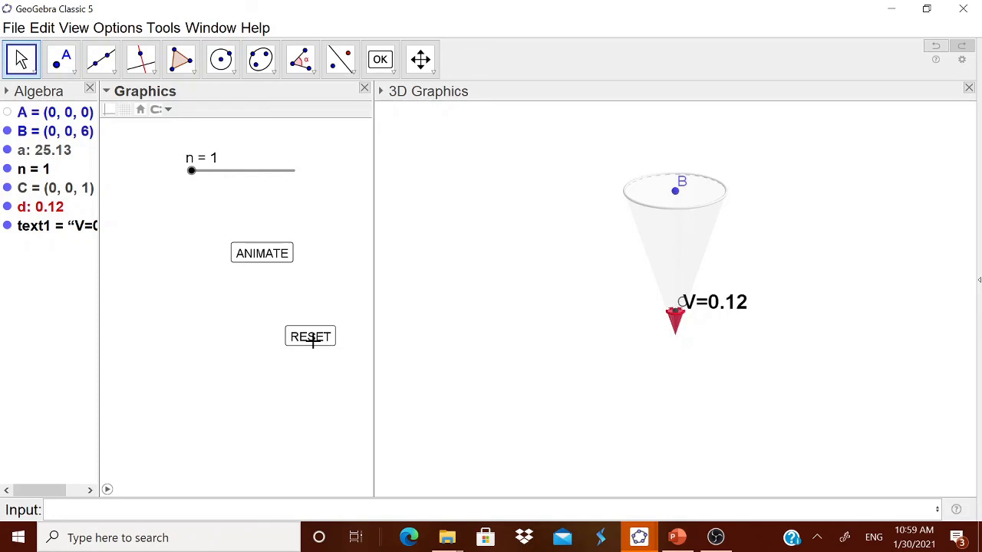